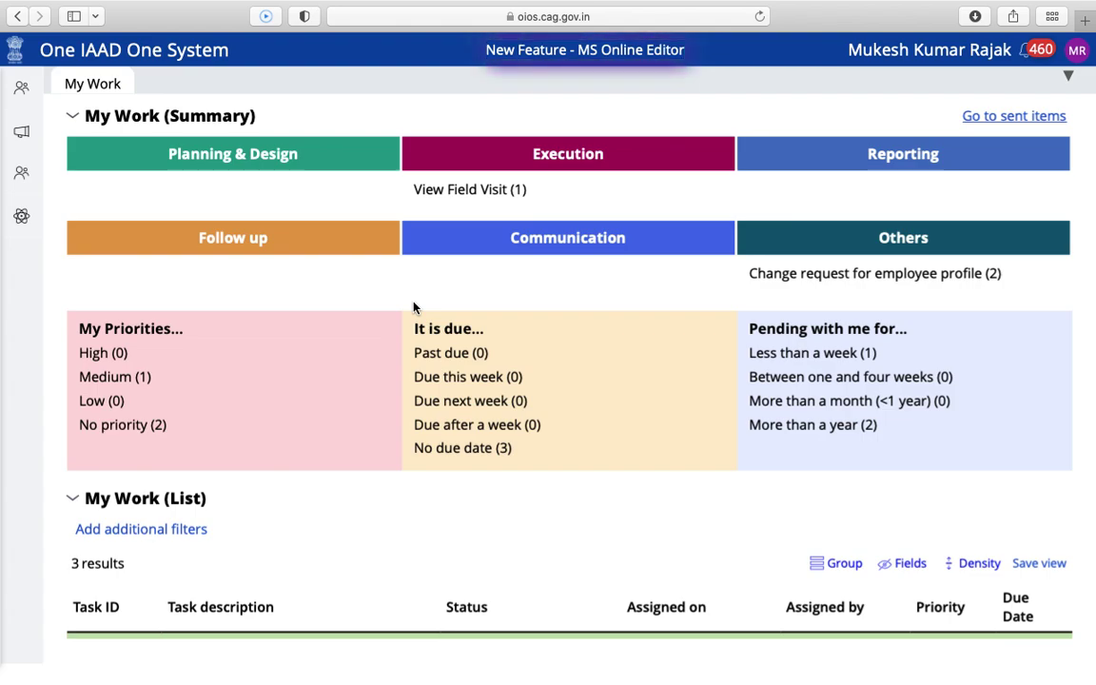
# Open the Ballharshah COG & PLS field visit task and add a new audit observation to it
pyautogui.scroll(-3, 414, 307)
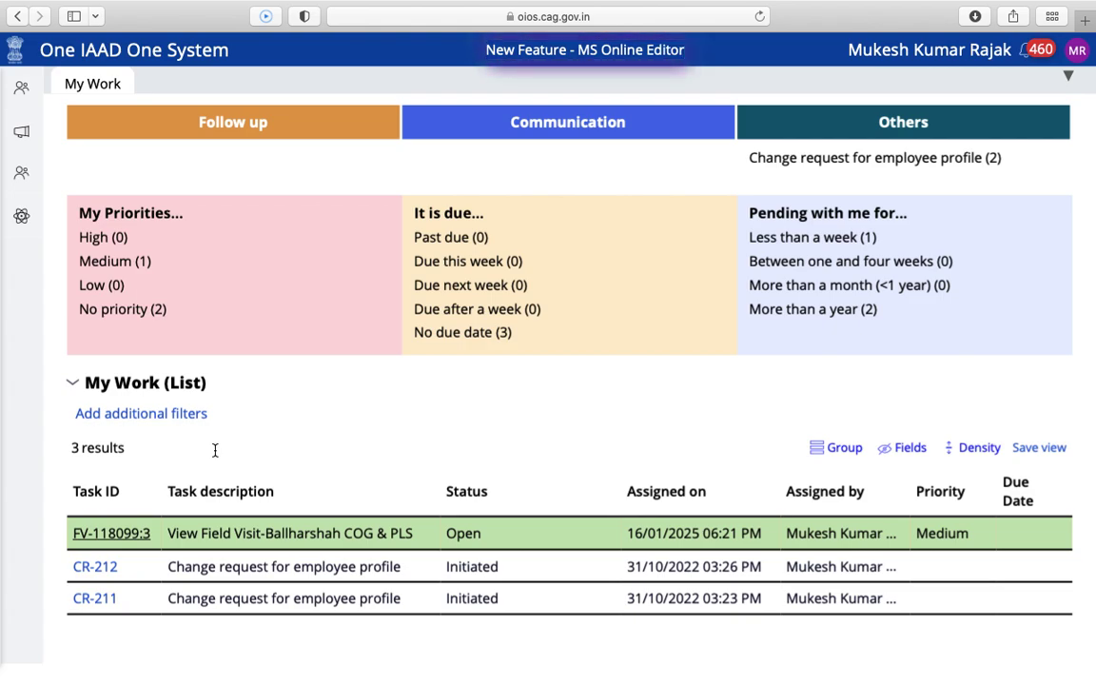
pyautogui.click(114, 535)
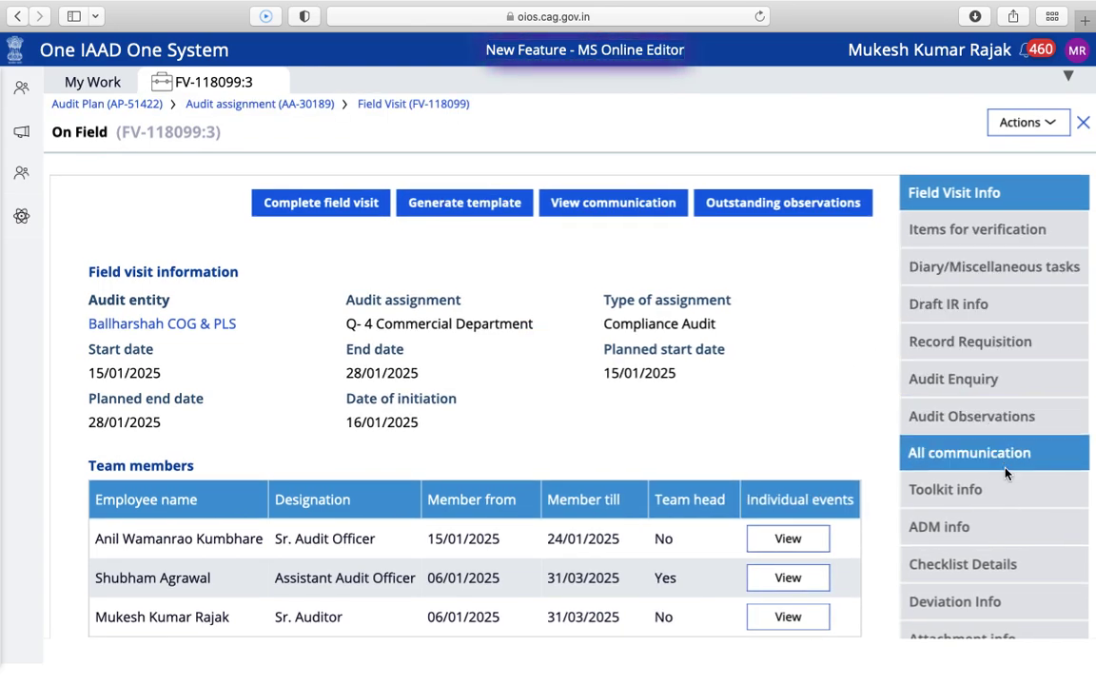
pyautogui.scroll(-5, 1006, 473)
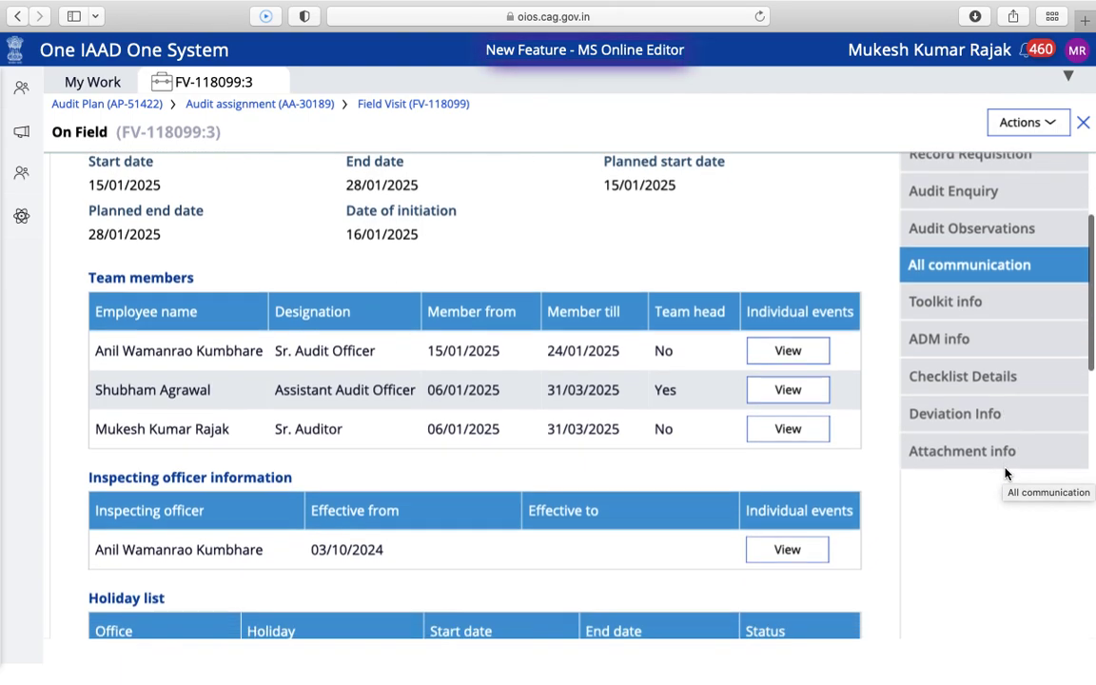
pyautogui.scroll(5, 1005, 473)
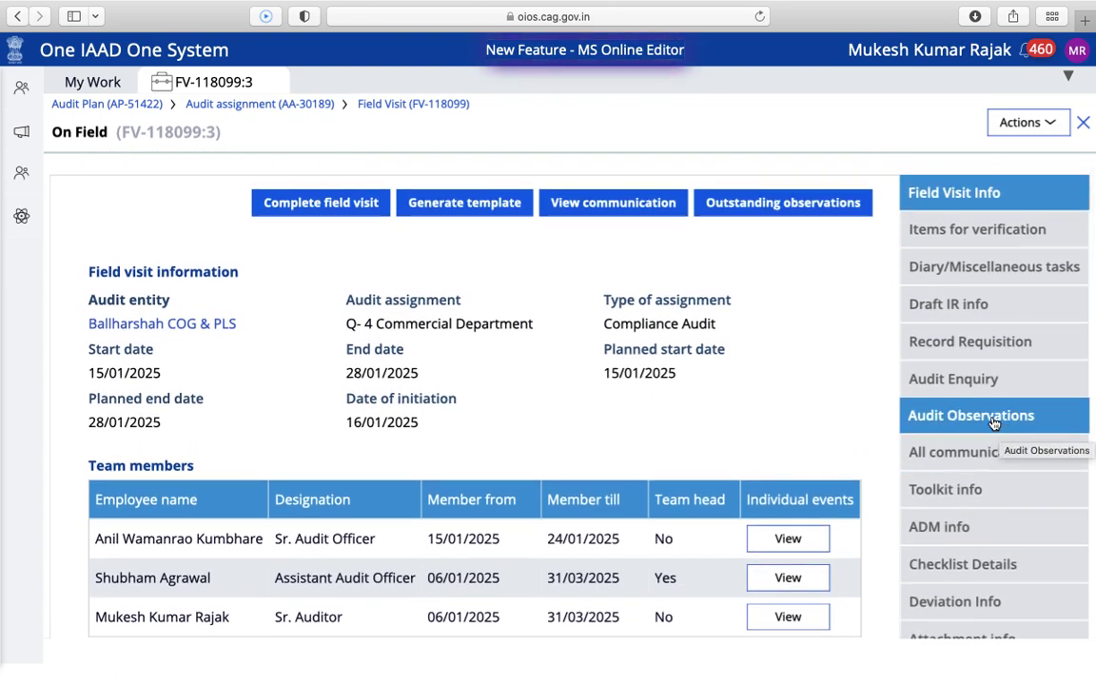
pyautogui.click(993, 422)
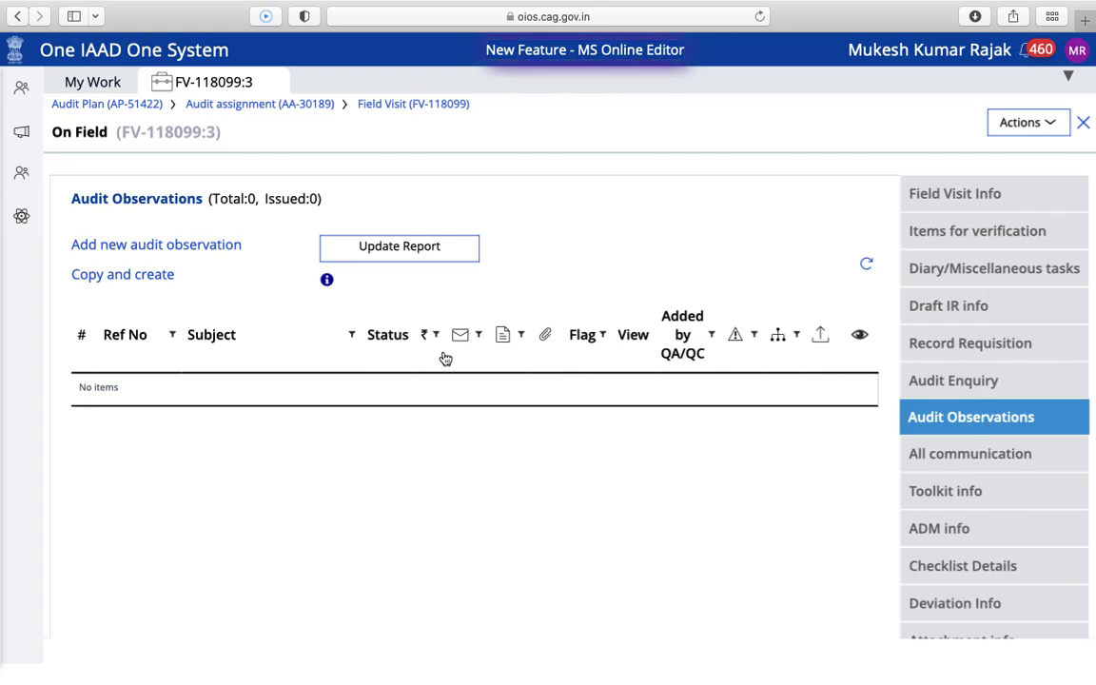
pyautogui.click(147, 248)
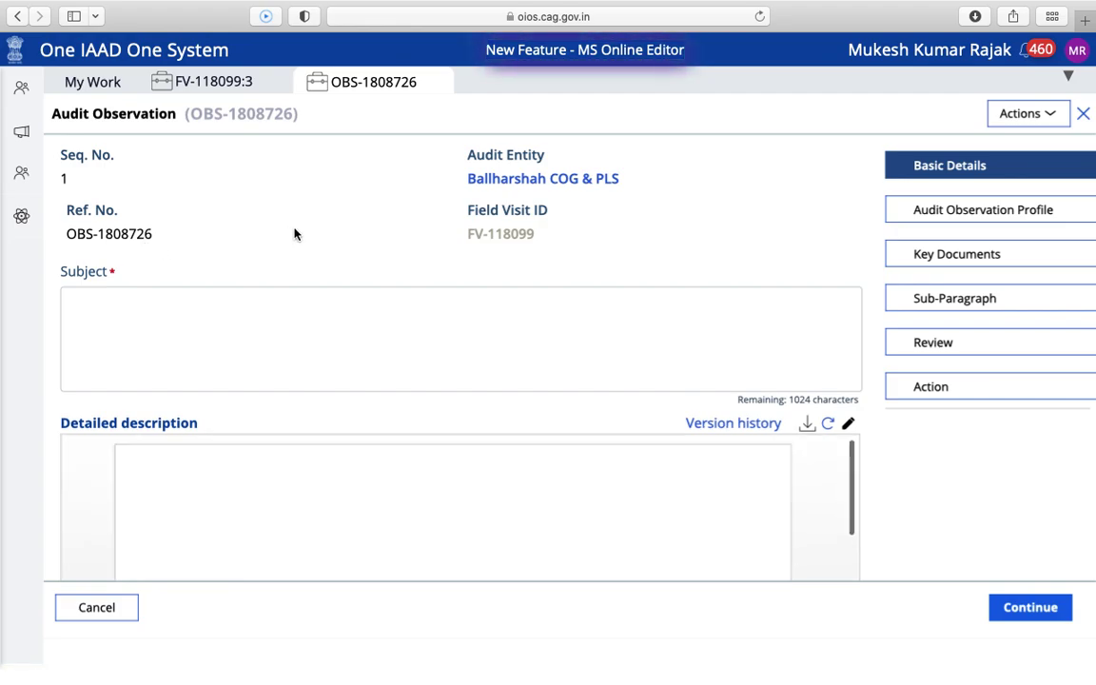
# Fill the observation's Subject with "Check of special concession ticket issued at UTS, BPQ", copied from BPQ 2024-25.docx
pyautogui.click(282, 291)
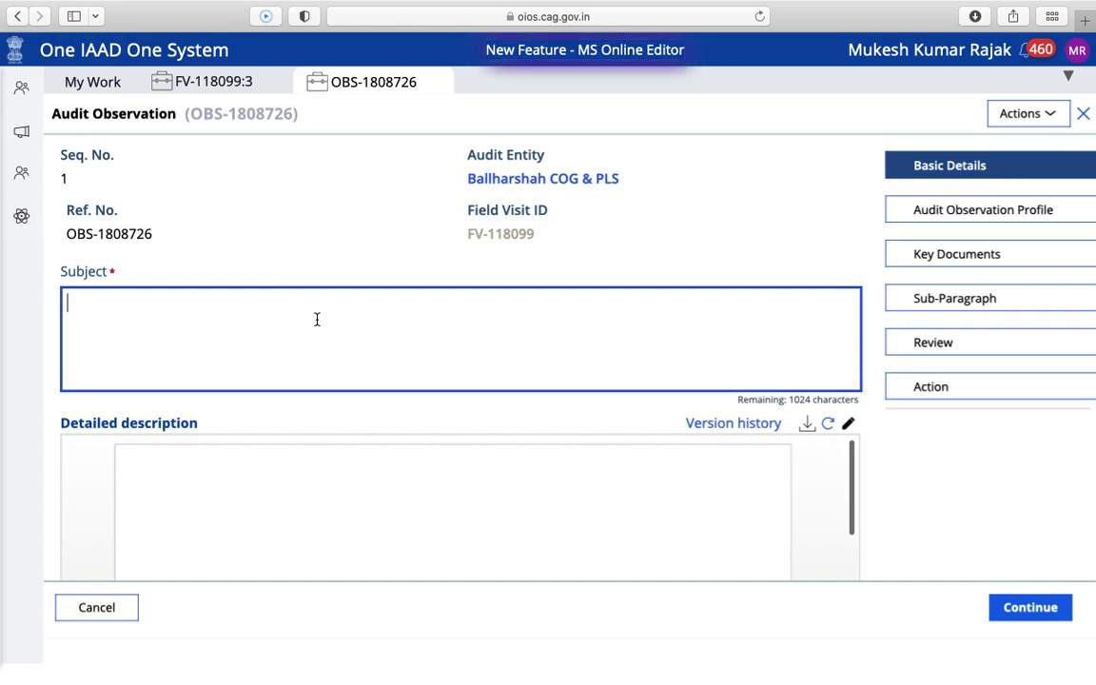
pyautogui.scroll(-3, 317, 319)
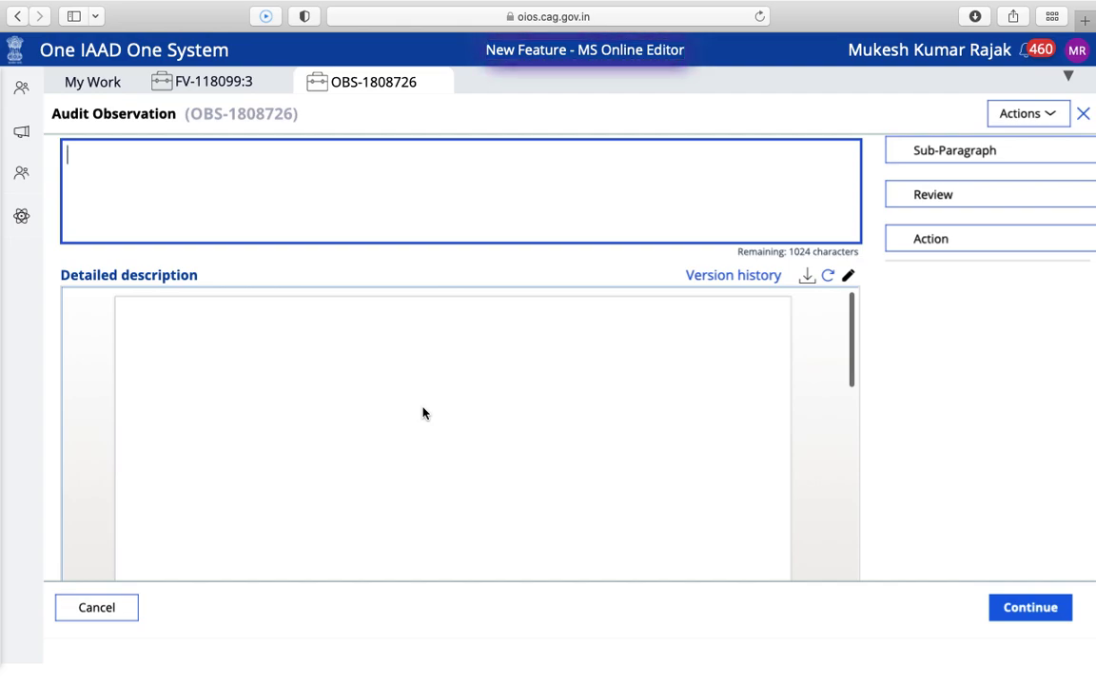
pyautogui.scroll(3, 492, 216)
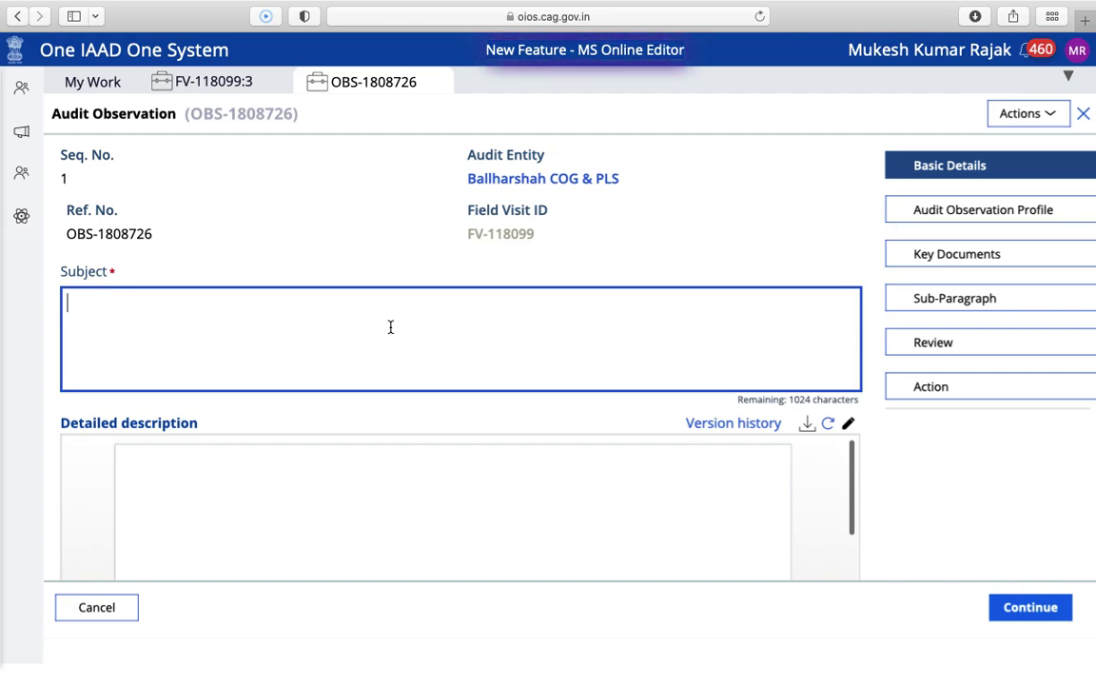
pyautogui.hotkey('ctrl', 'Right')
pyautogui.click(458, 187)
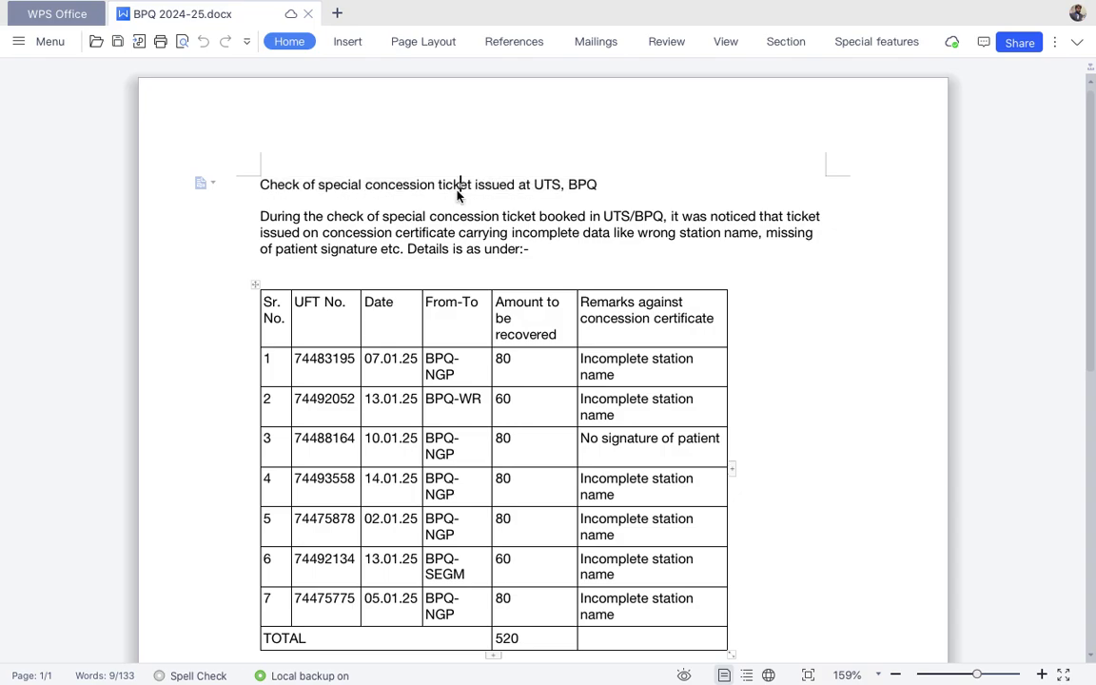
pyautogui.tripleClick(456, 185)
pyautogui.press('super+c')
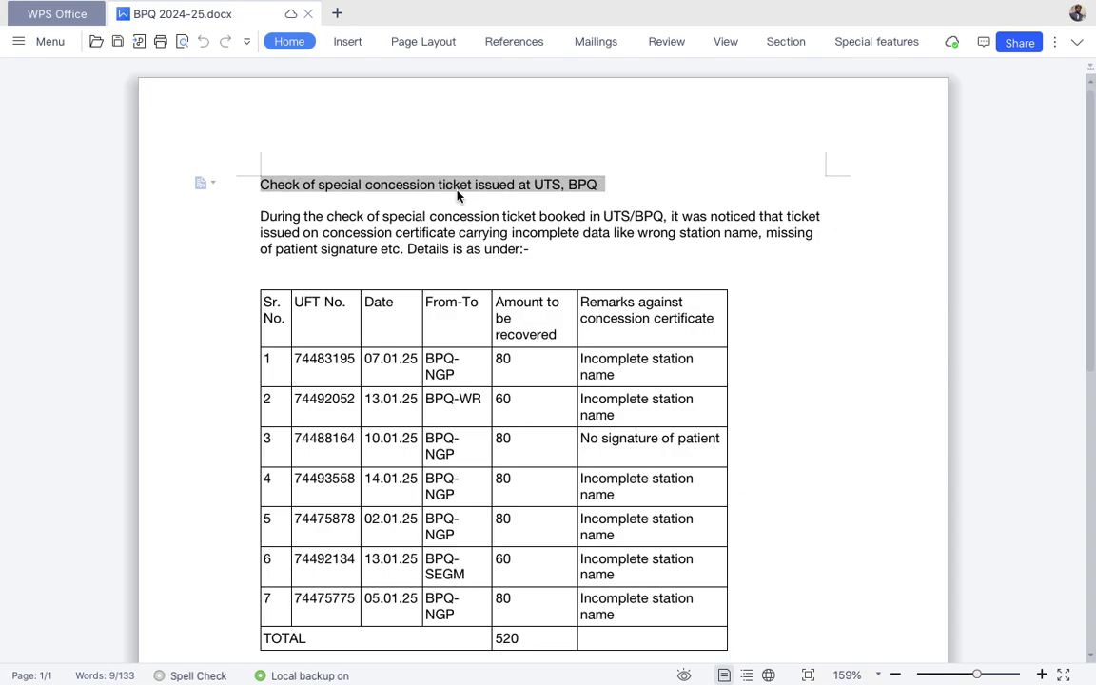
pyautogui.hotkey('ctrl', 'Left')
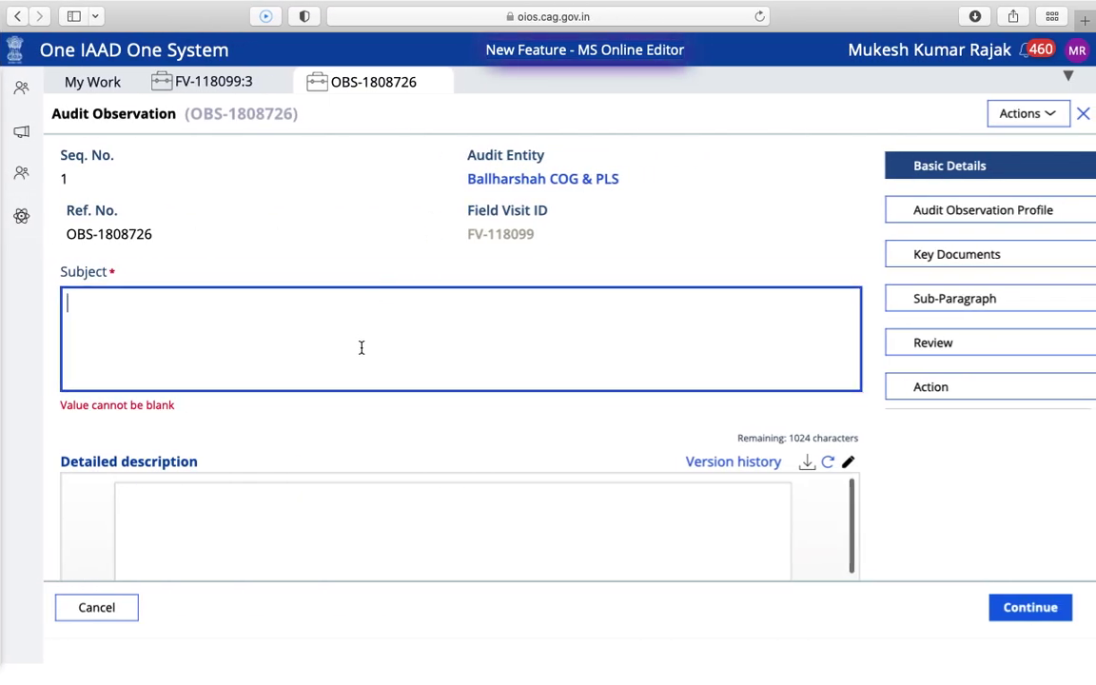
pyautogui.press('super+v')
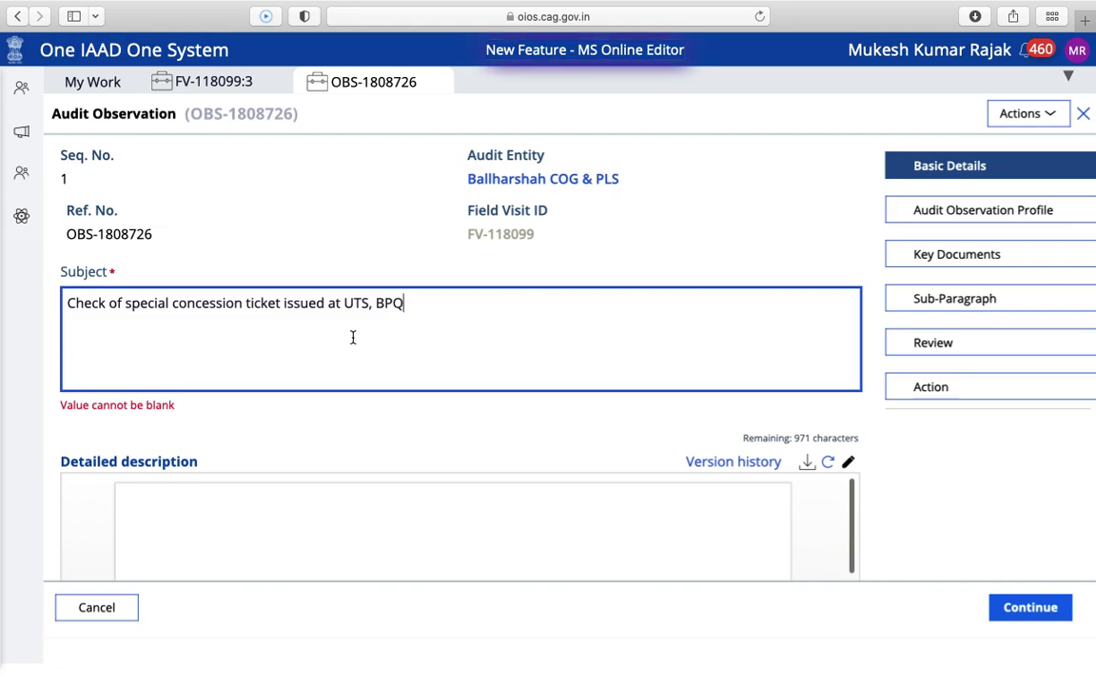
pyautogui.click(905, 465)
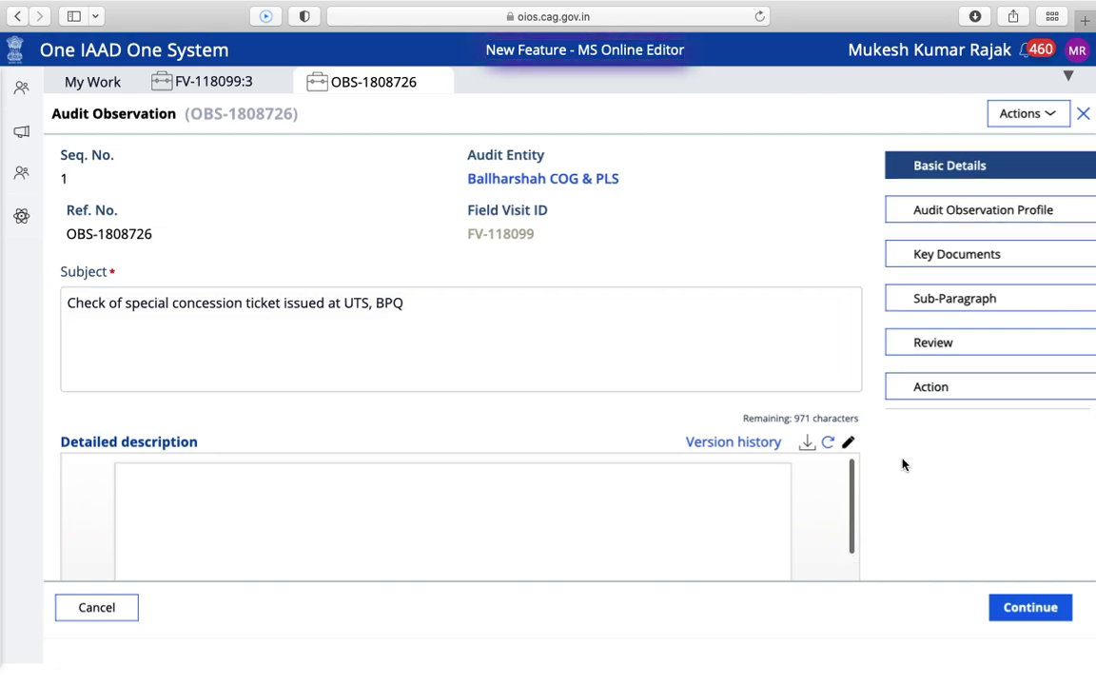
# Open the observation's blank Detailed description for editing in the online Word editor
pyautogui.scroll(-4, 904, 465)
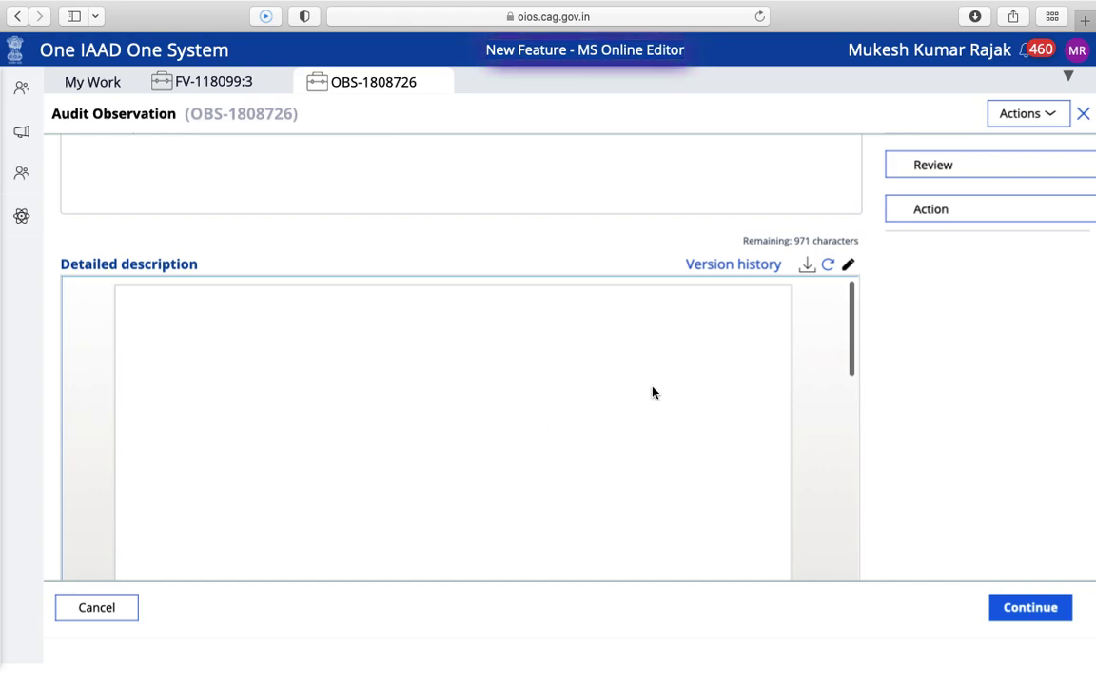
pyautogui.click(850, 267)
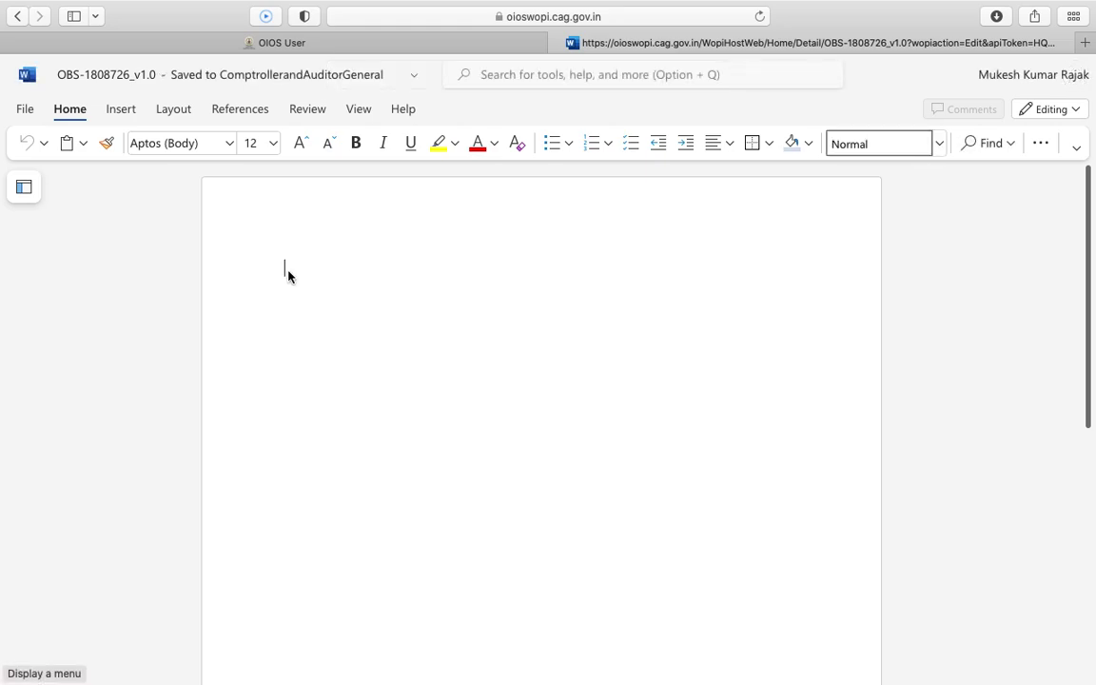
pyautogui.write('.lk')
pyautogui.press('BackSpace')
pyautogui.press('BackSpace')
pyautogui.press('BackSpace')
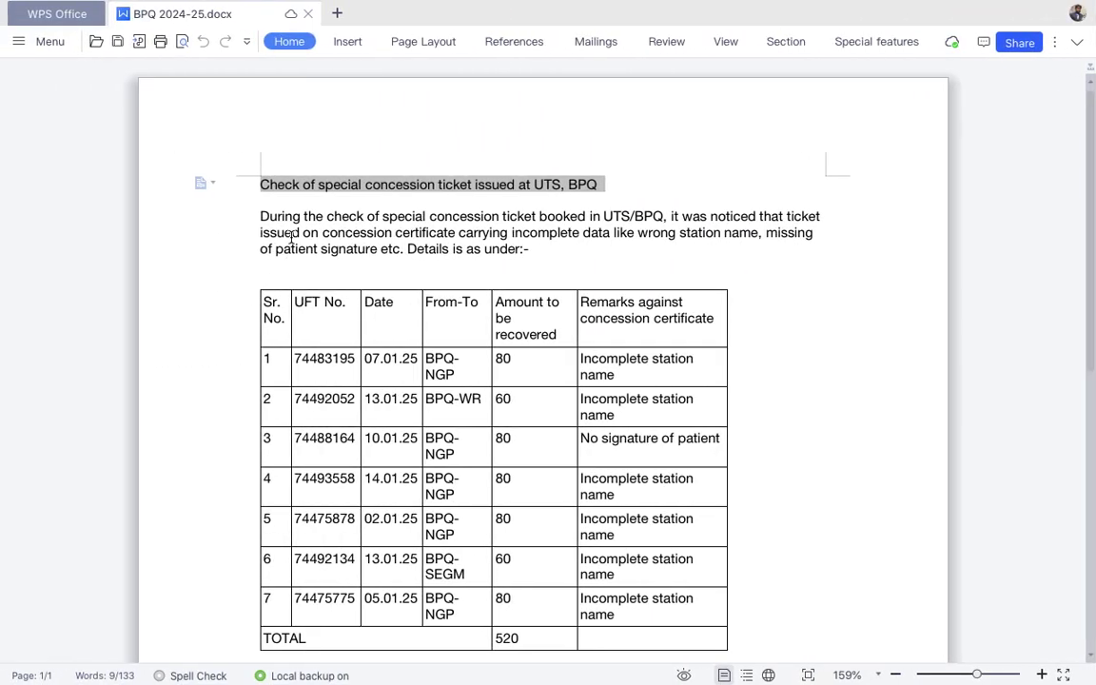
# Copy the body paragraph, ticket table and recovery note from BPQ 2024-25.docx into the blank description document
pyautogui.click(260, 216)
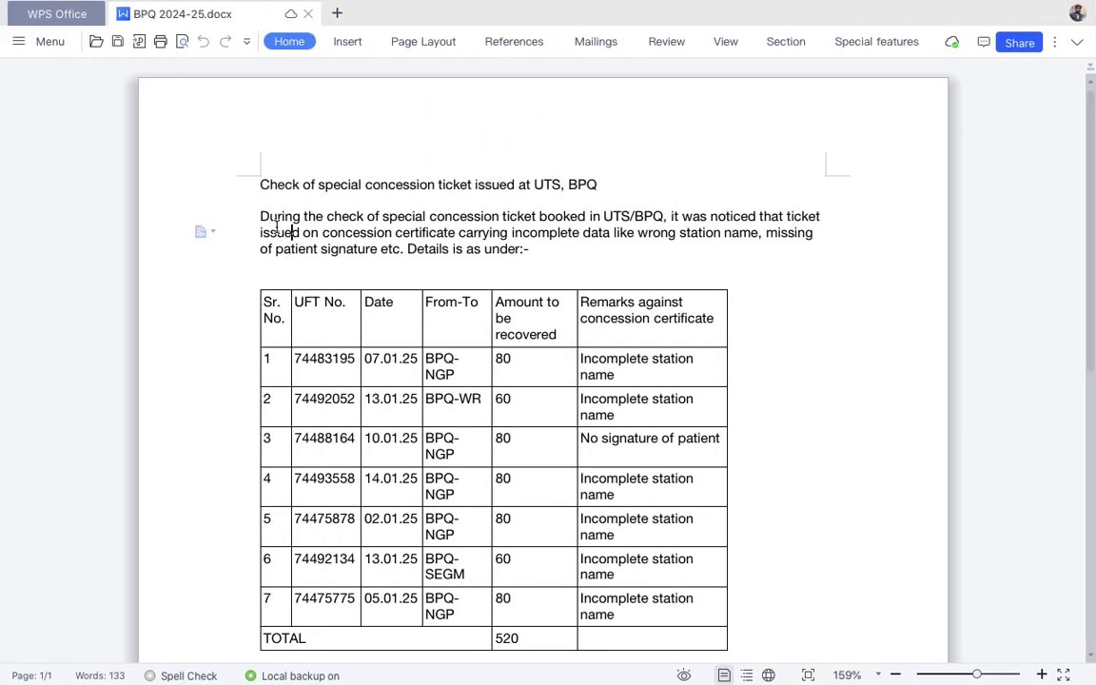
pyautogui.moveTo(261, 216); pyautogui.dragTo(415, 174)
pyautogui.press('super+Tab')
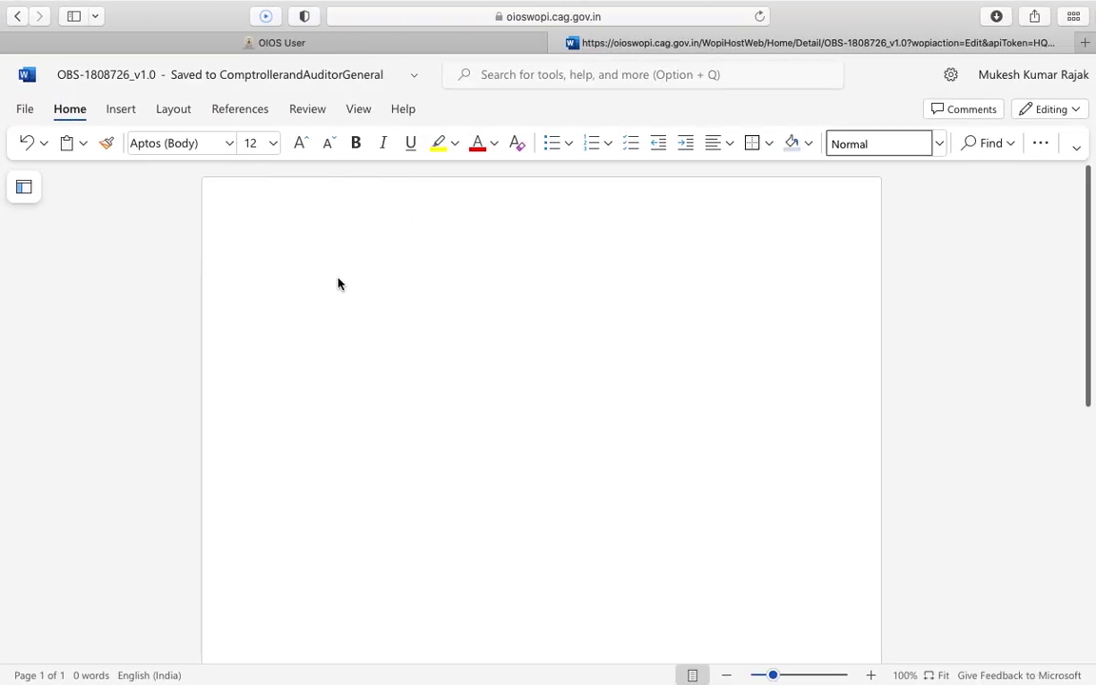
pyautogui.press('super+v')
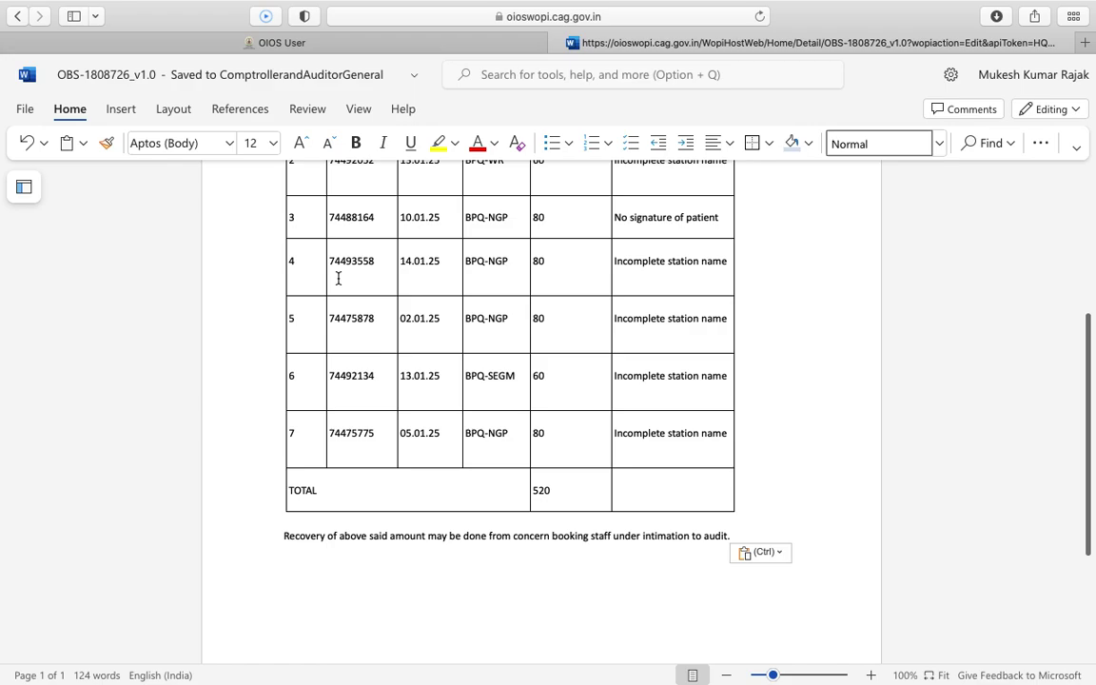
pyautogui.scroll(6, 338, 278)
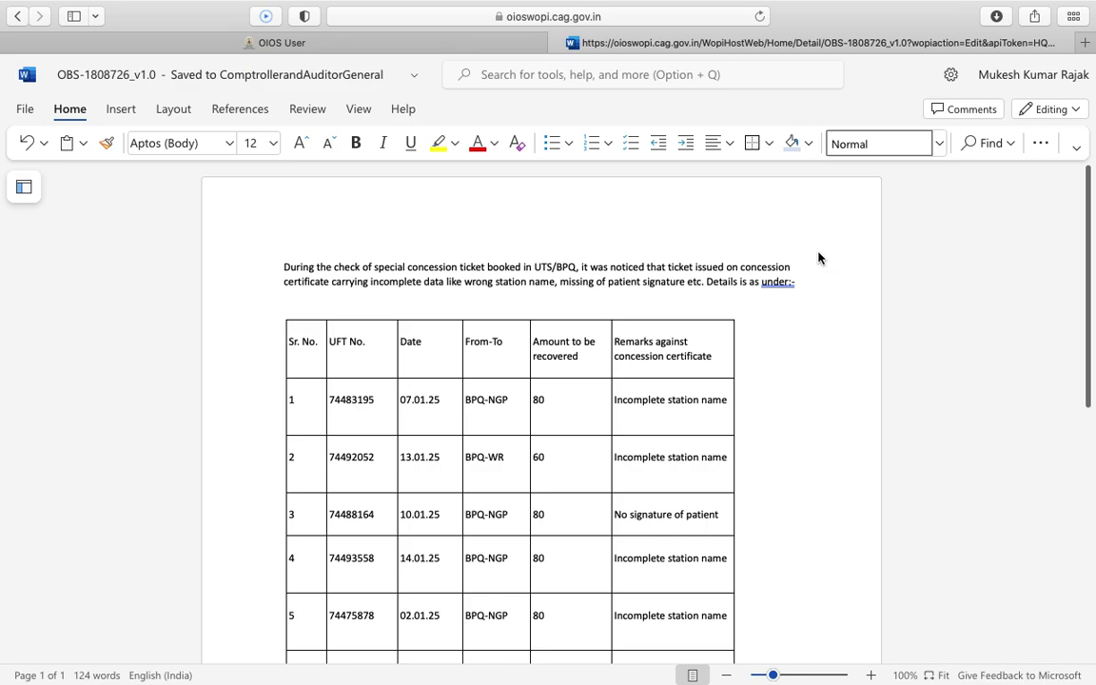
# Refresh the Detailed description preview on the observation form and close the online editor to return to the form
pyautogui.click(406, 43)
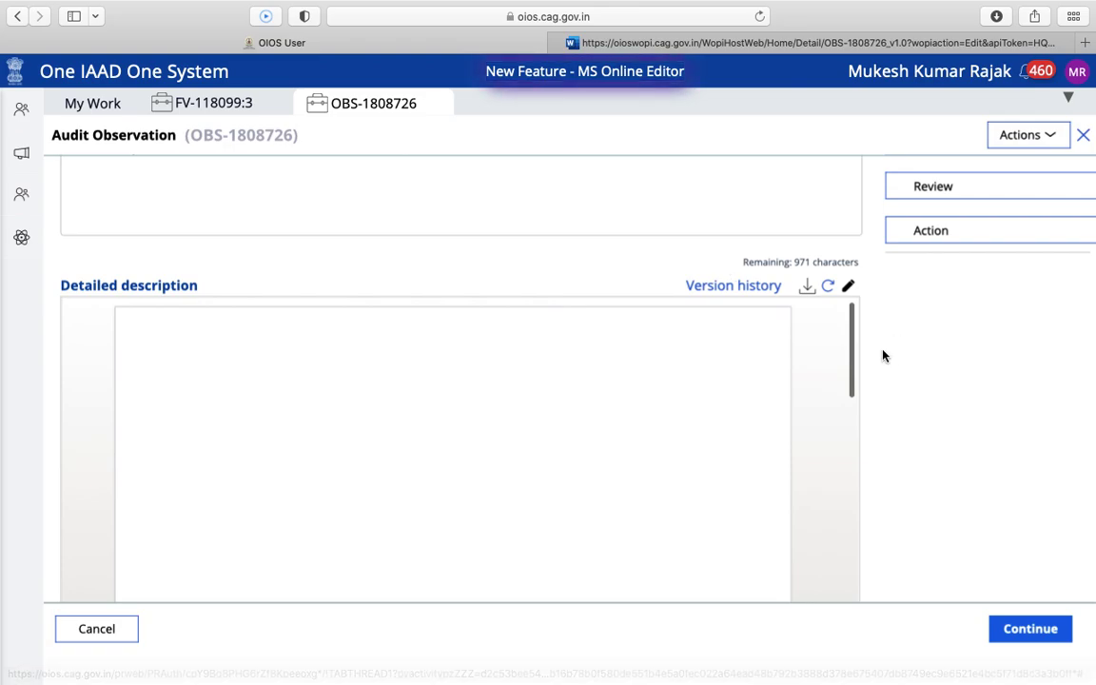
pyautogui.scroll(-1, 882, 353)
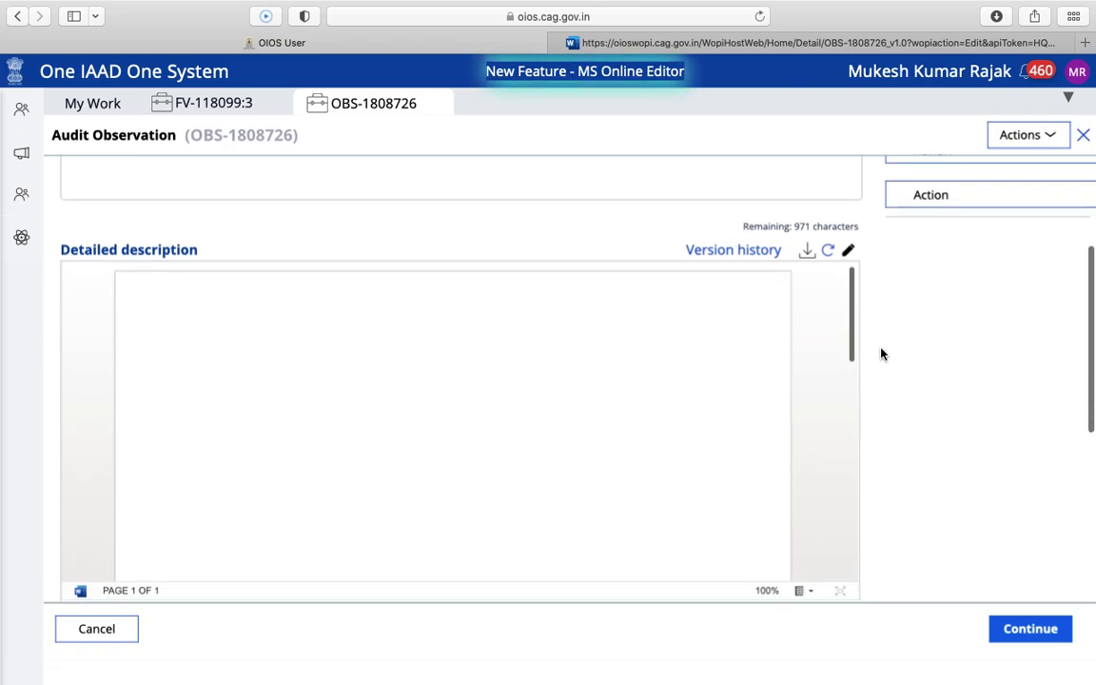
pyautogui.click(828, 251)
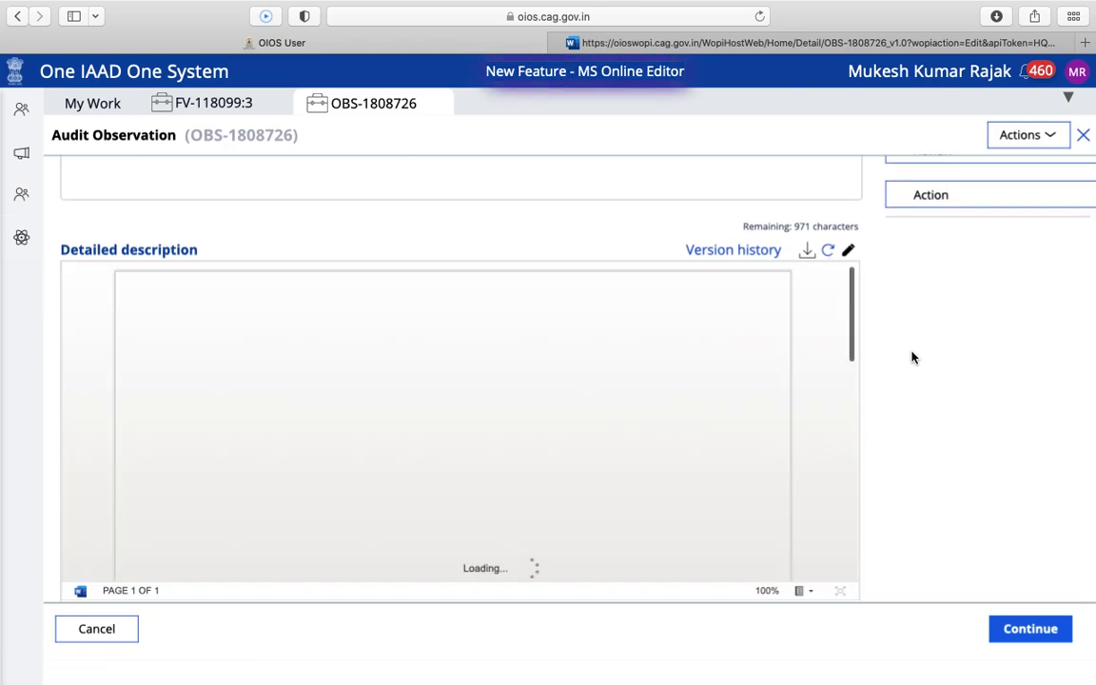
pyautogui.scroll(-3, 913, 358)
pyautogui.scroll(4, 911, 358)
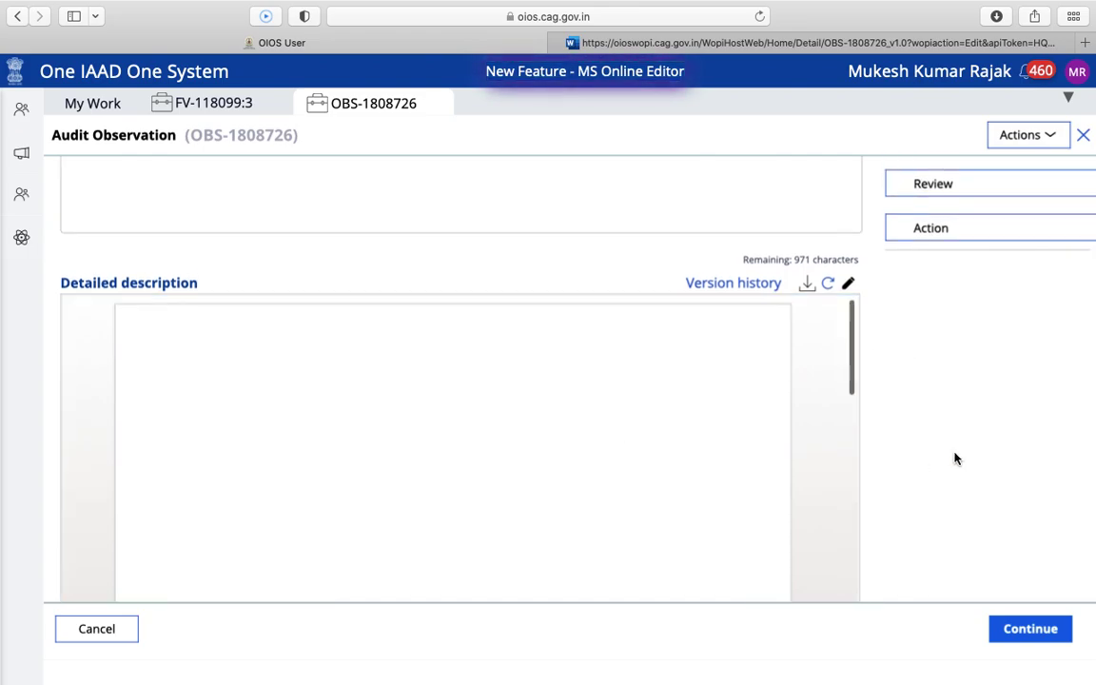
pyautogui.scroll(-4, 952, 421)
pyautogui.scroll(4, 951, 421)
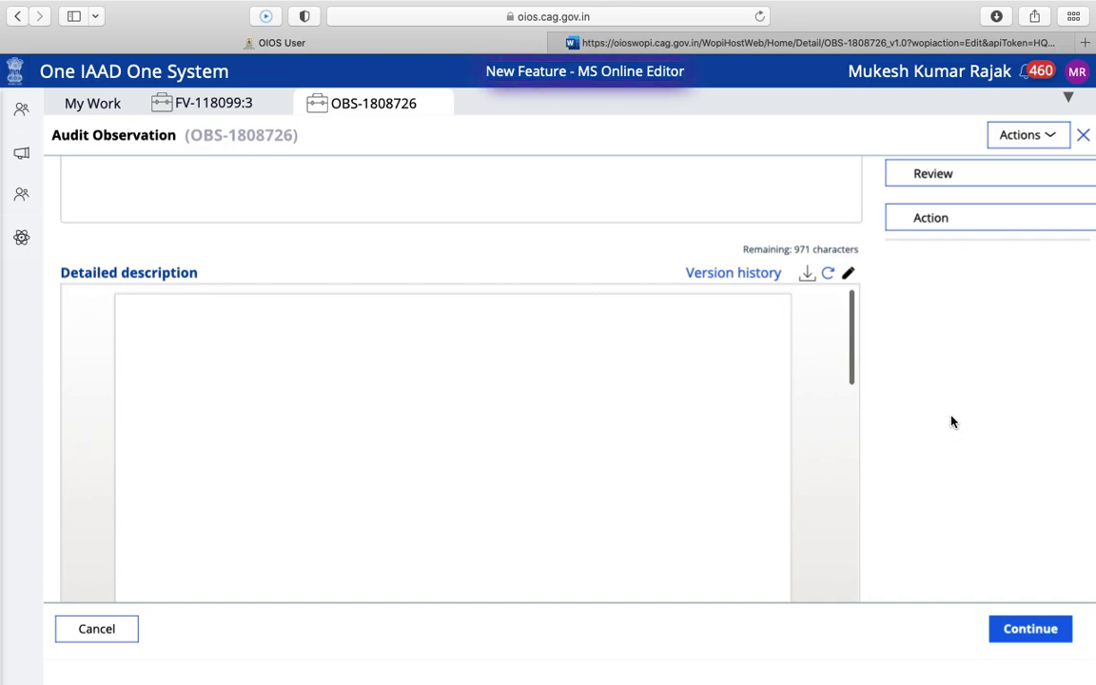
pyautogui.click(757, 36)
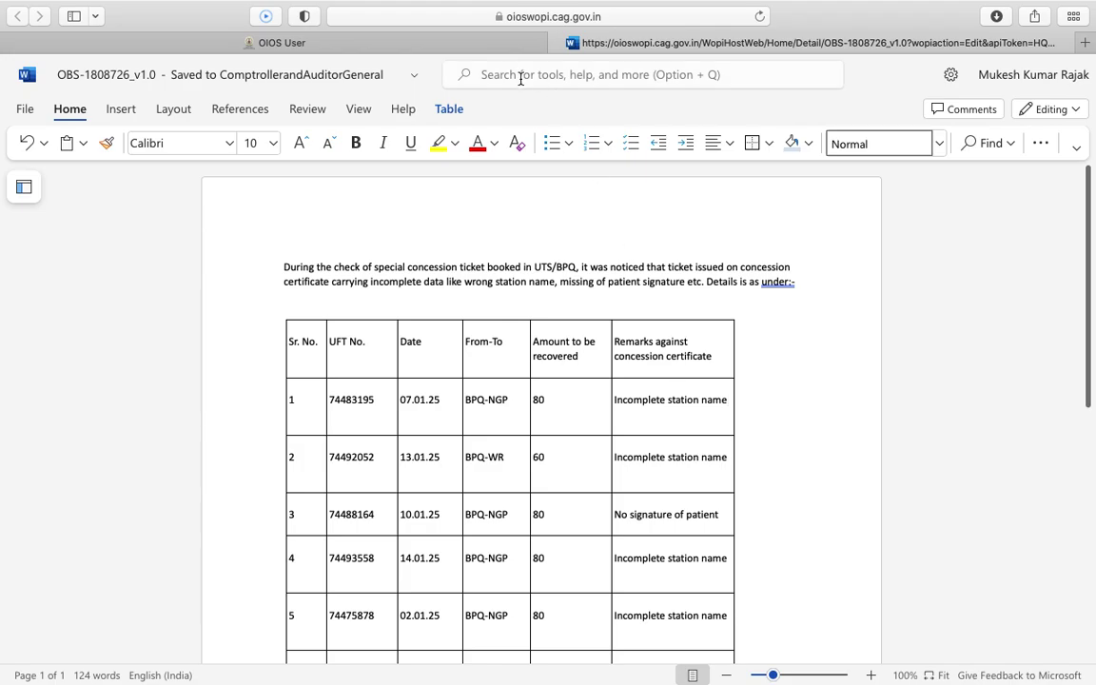
pyautogui.click(498, 40)
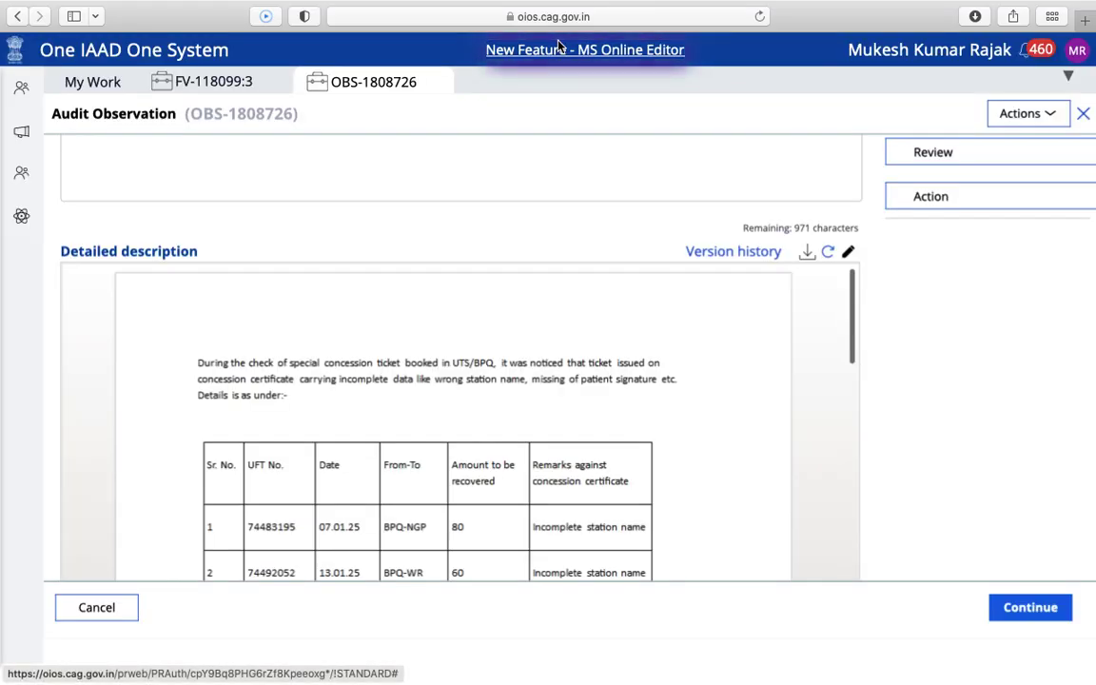
# Review the Subject and the full Detailed description preview, from the opening paragraph to the recovery note
pyautogui.scroll(2, 890, 383)
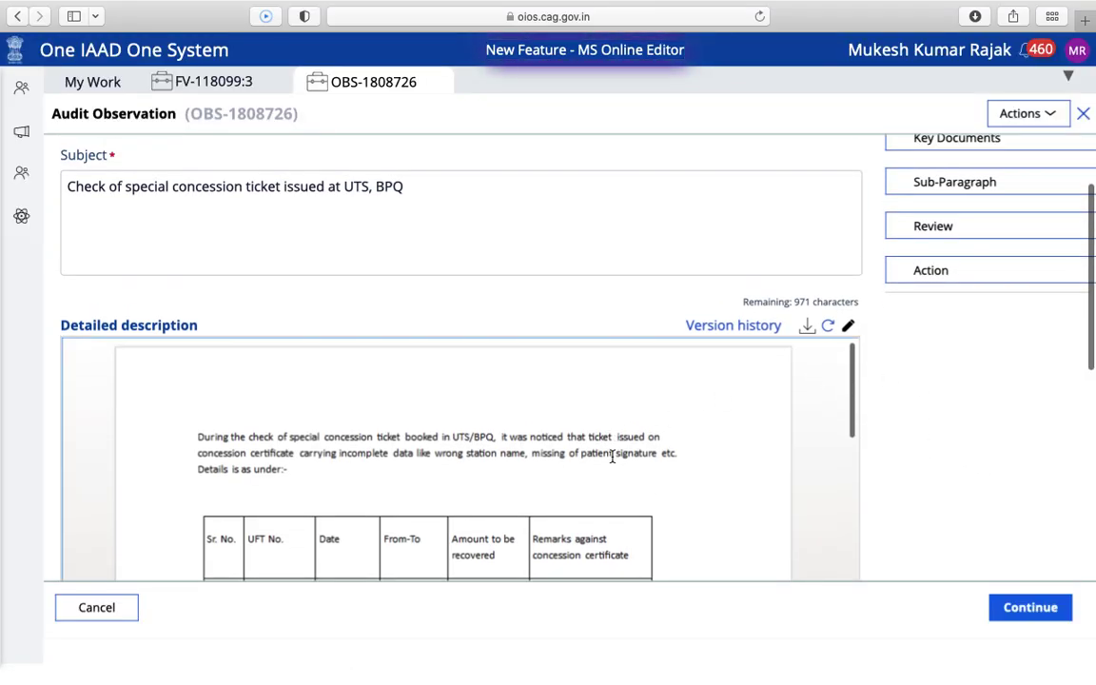
pyautogui.scroll(-2, 614, 400)
pyautogui.scroll(2, 666, 400)
pyautogui.scroll(-4, 912, 407)
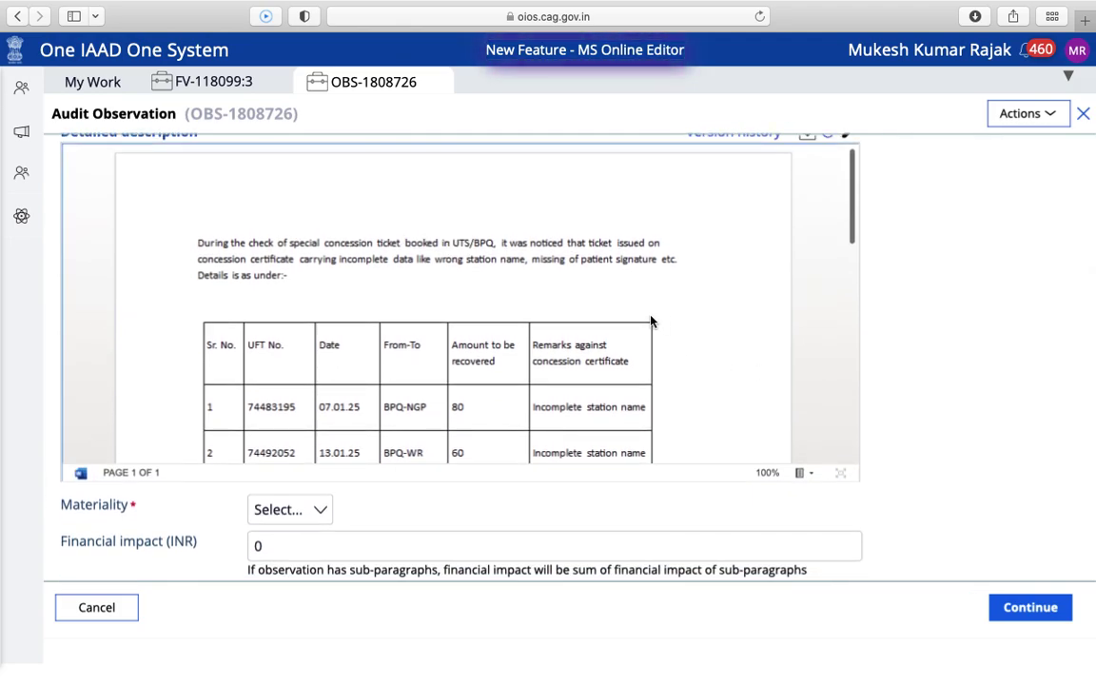
pyautogui.scroll(-10, 651, 321)
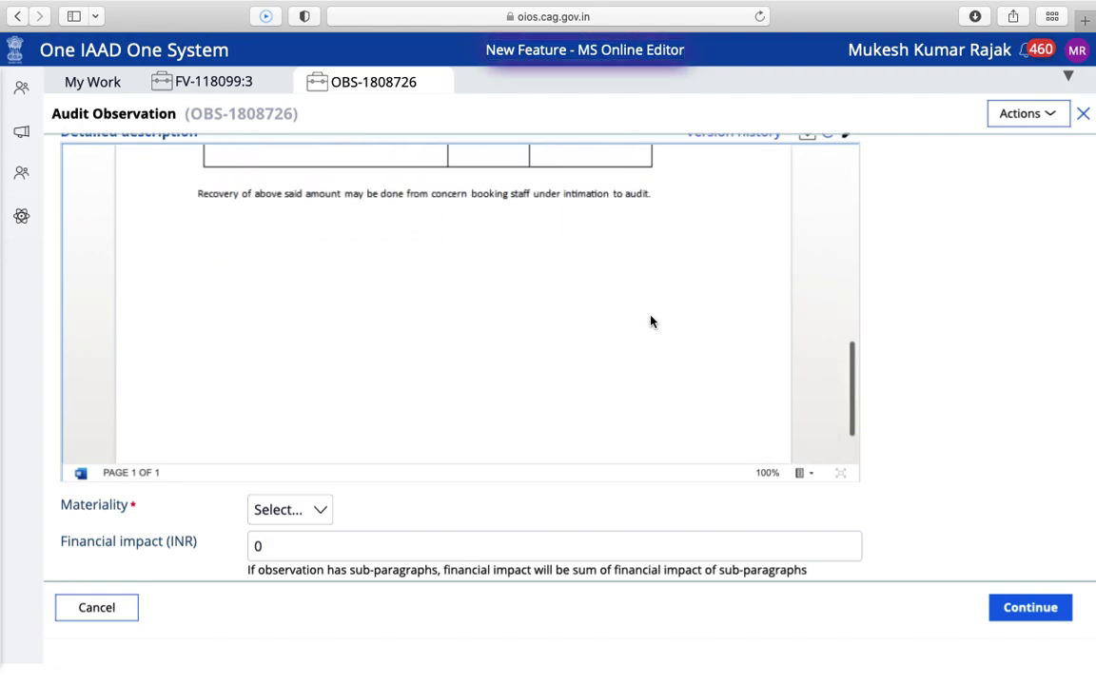
pyautogui.scroll(5, 650, 321)
pyautogui.scroll(3, 651, 322)
pyautogui.scroll(3, 650, 322)
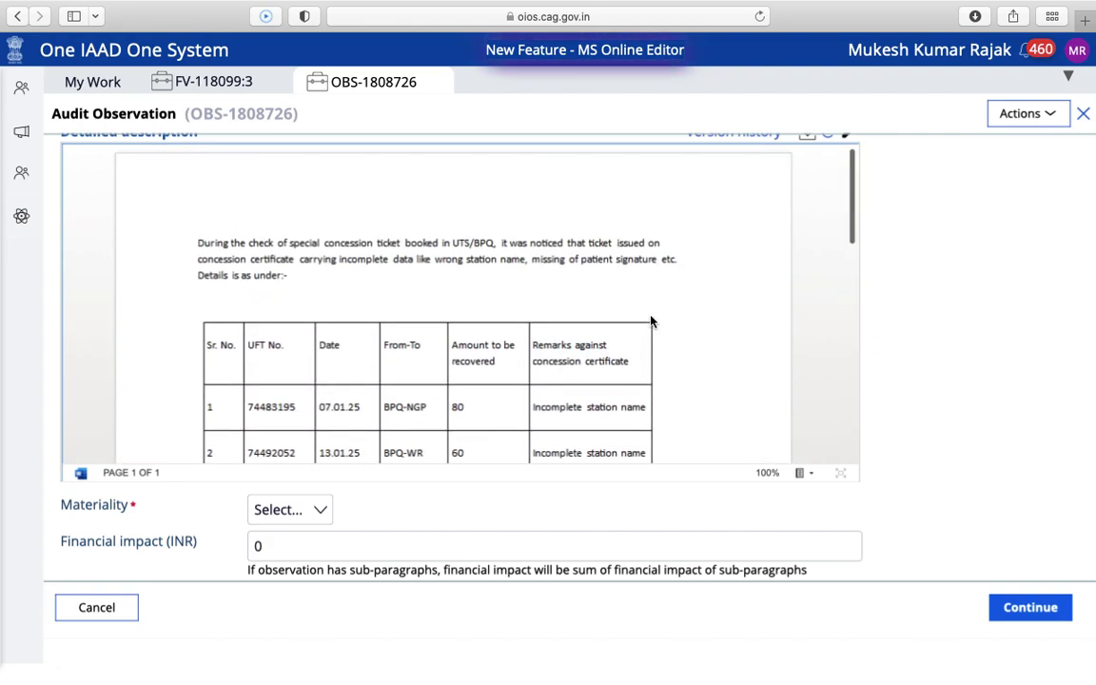
# Reopen the Detailed description in the online editor and place the cursor in the "Amount to be recovered" header cell
pyautogui.scroll(2, 896, 321)
pyautogui.scroll(2, 896, 322)
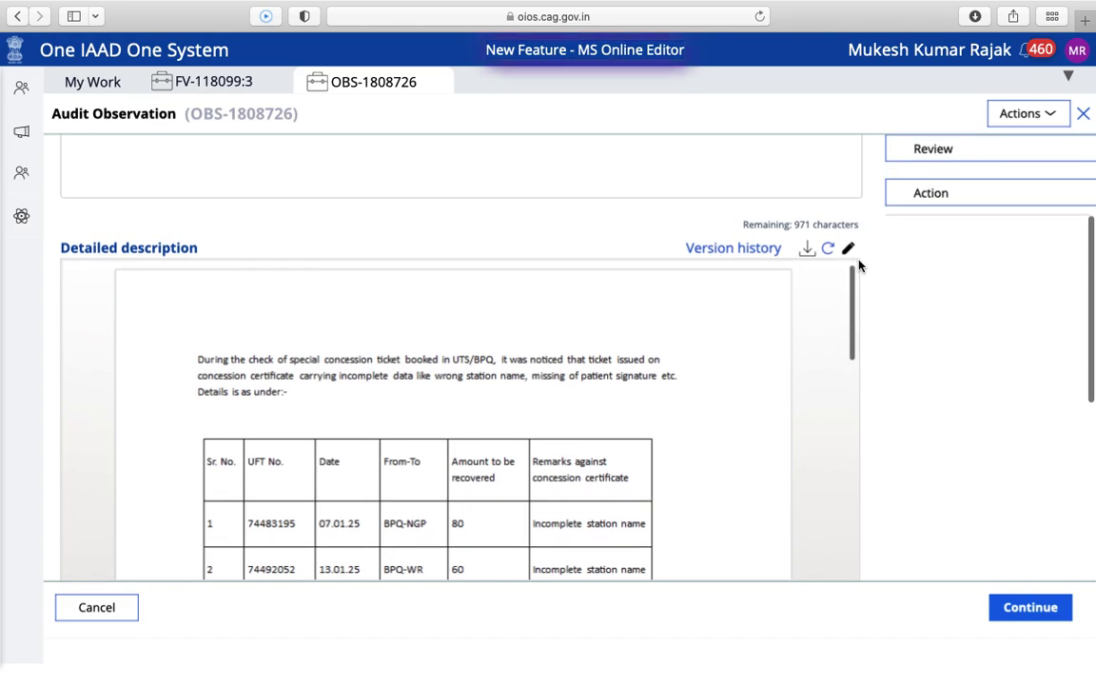
pyautogui.click(850, 253)
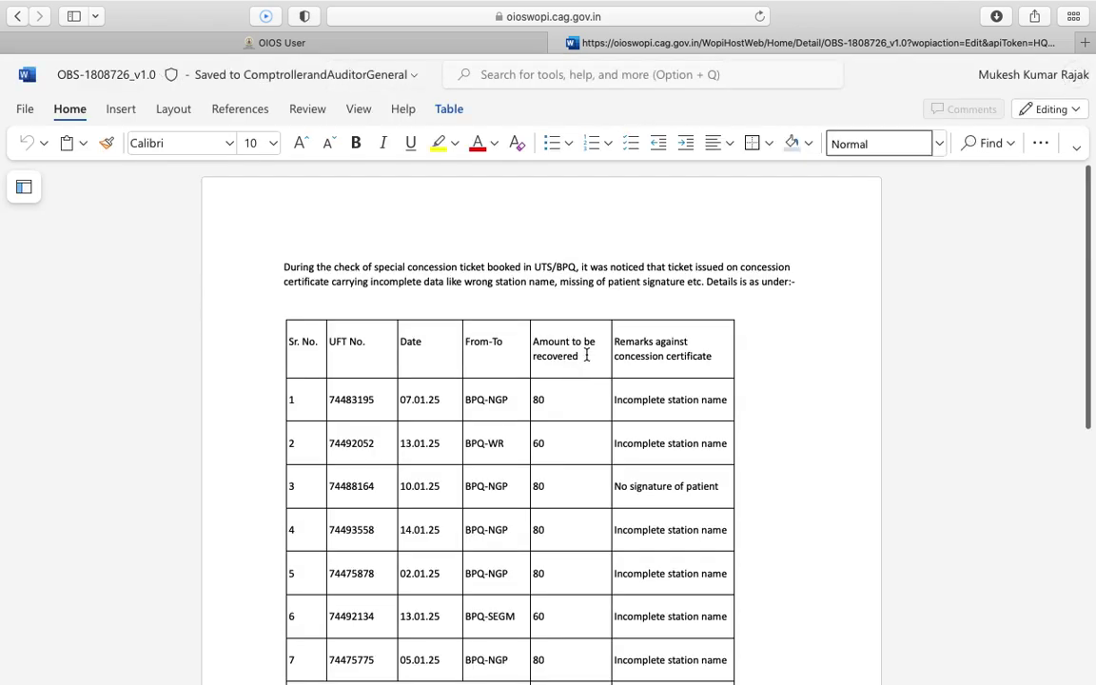
pyautogui.click(587, 355)
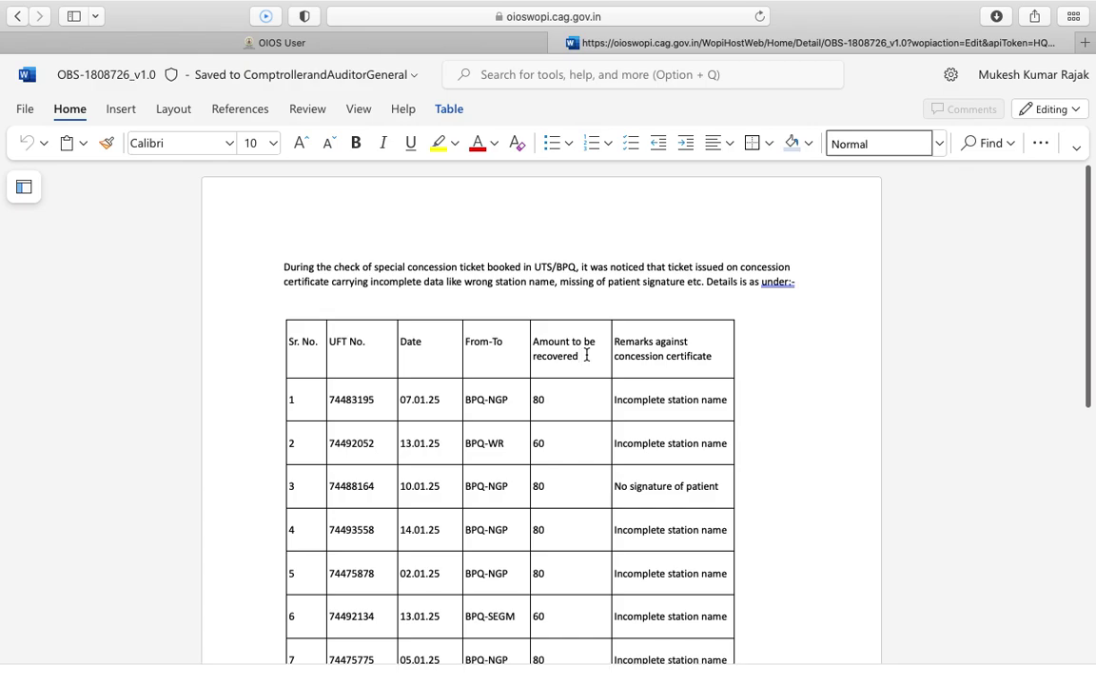
# Close the online description editor and set the observation's Materiality to Low
pyautogui.click(557, 44)
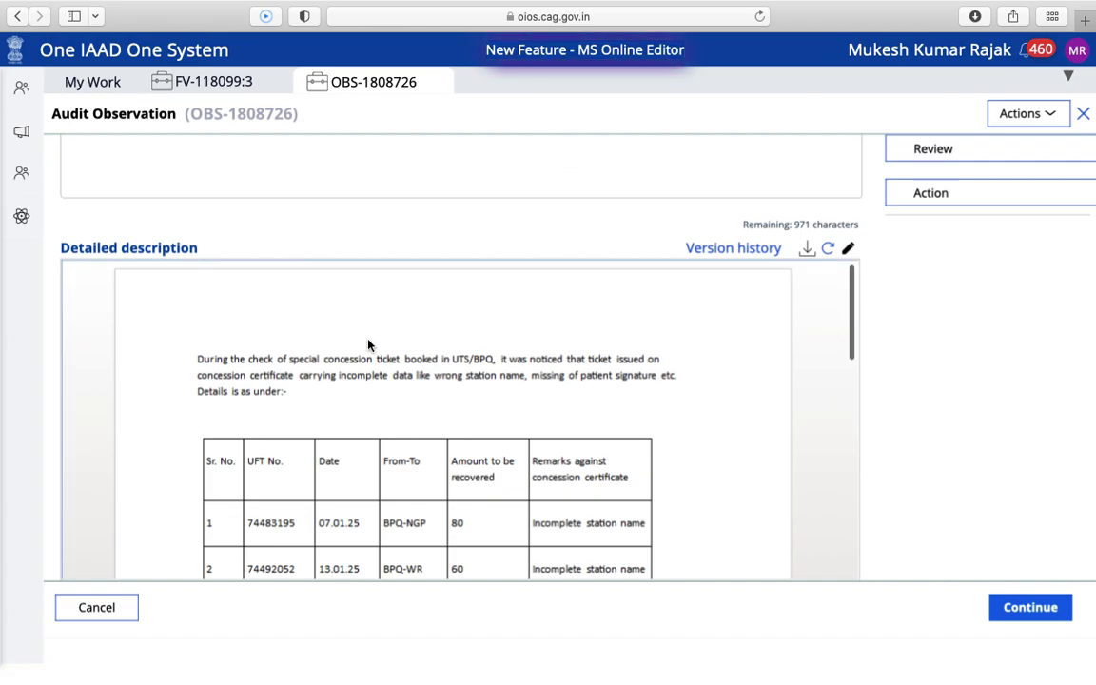
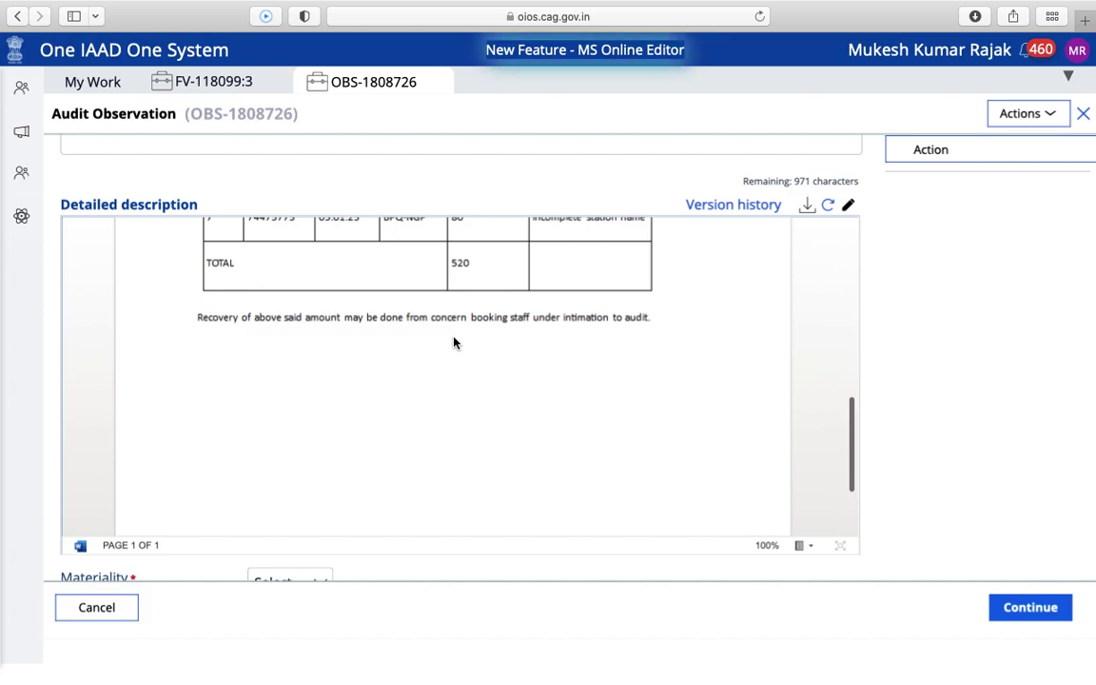
pyautogui.scroll(-4, 954, 371)
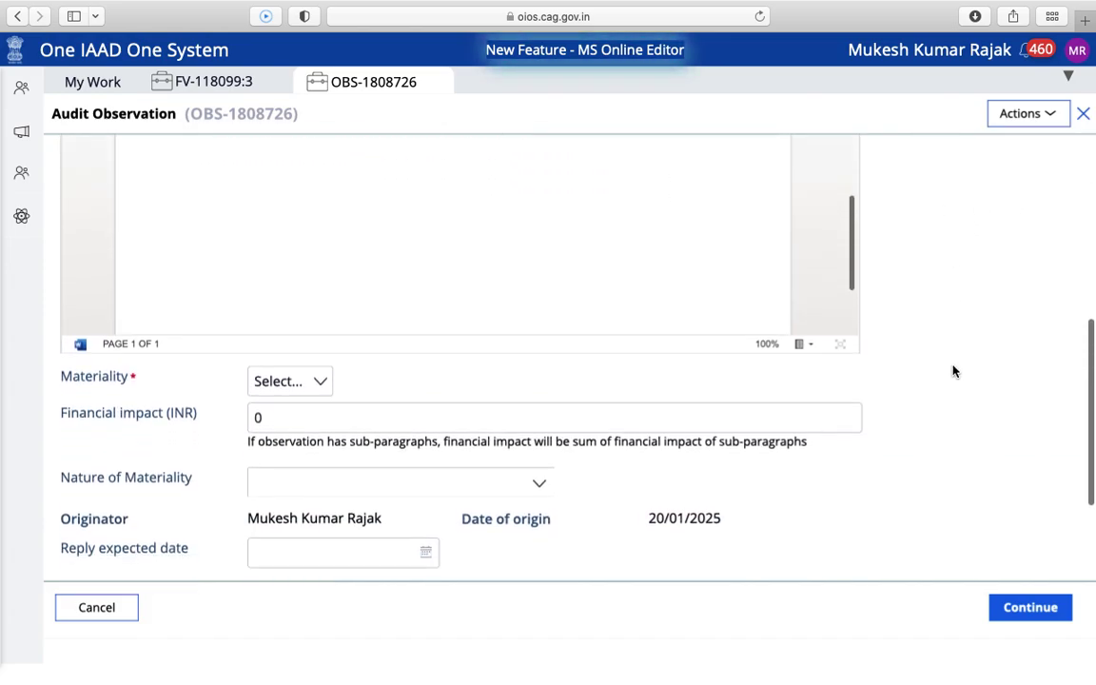
pyautogui.click(314, 380)
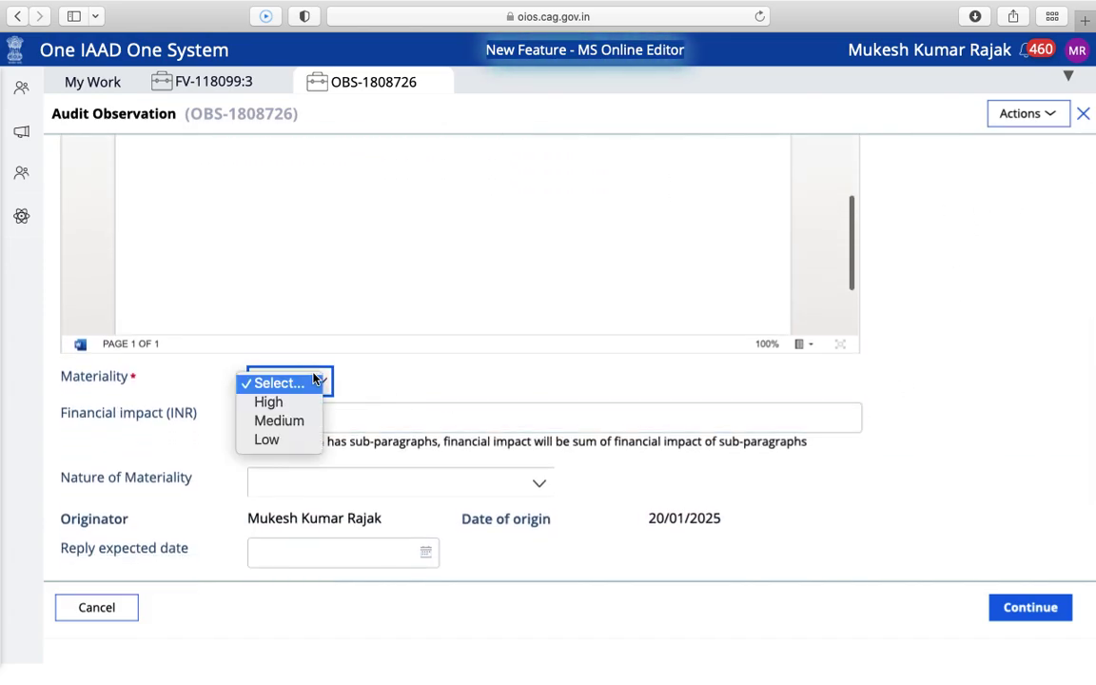
pyautogui.click(286, 442)
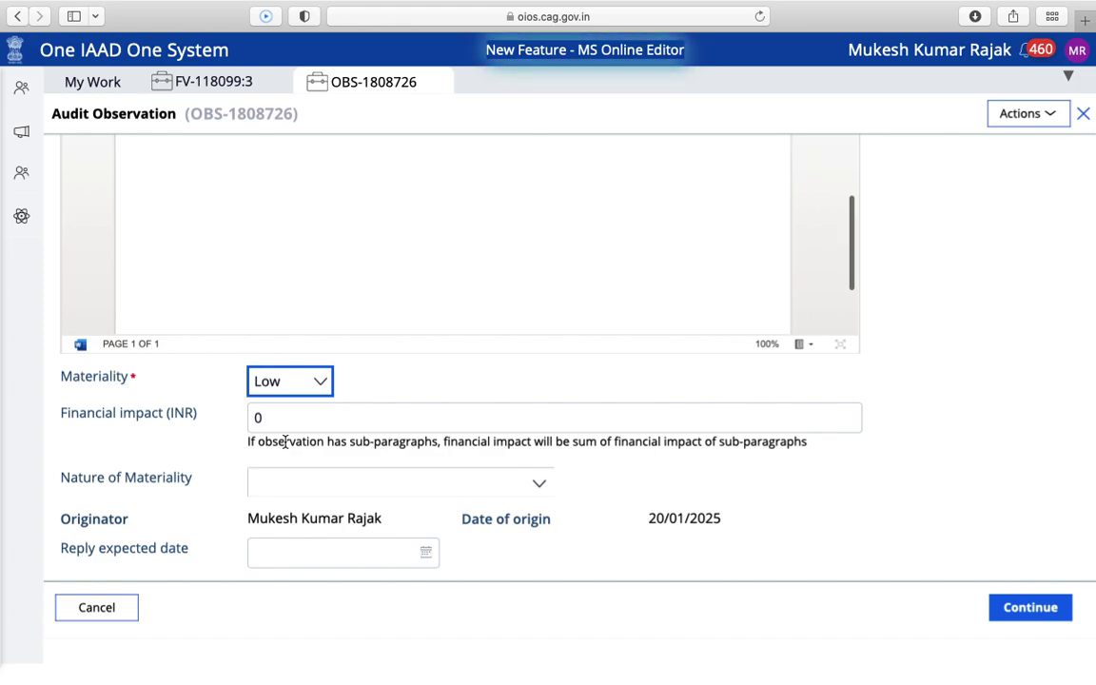
pyautogui.click(309, 383)
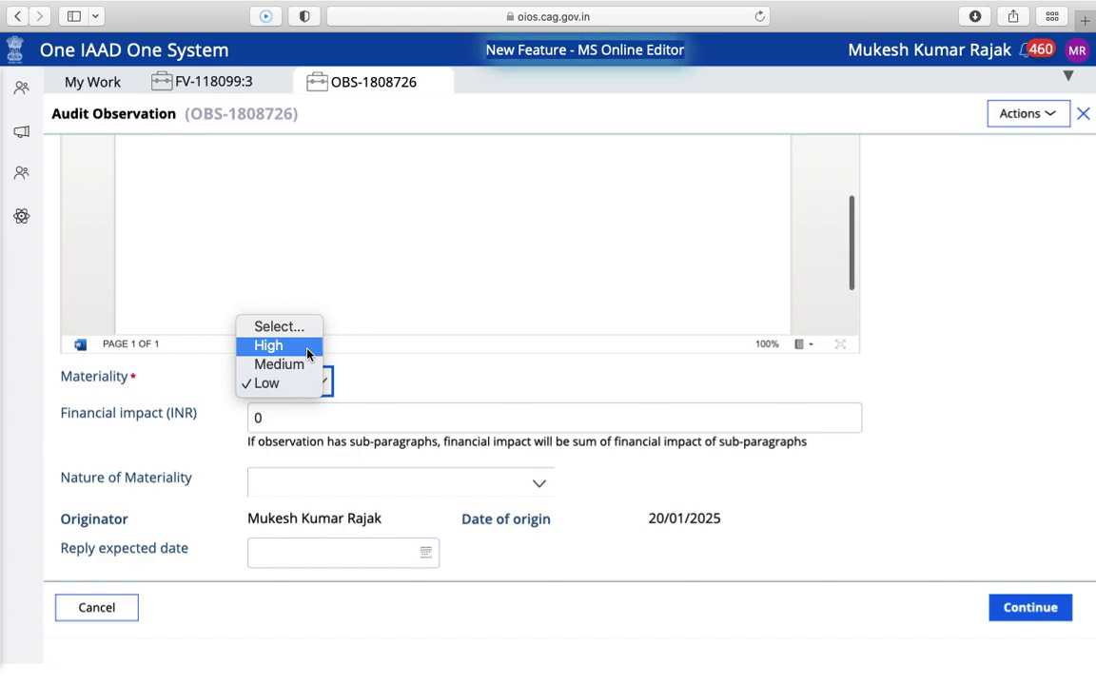
pyautogui.click(634, 387)
# Set the observation's Financial impact (INR) to 520
pyautogui.scroll(-2, 634, 387)
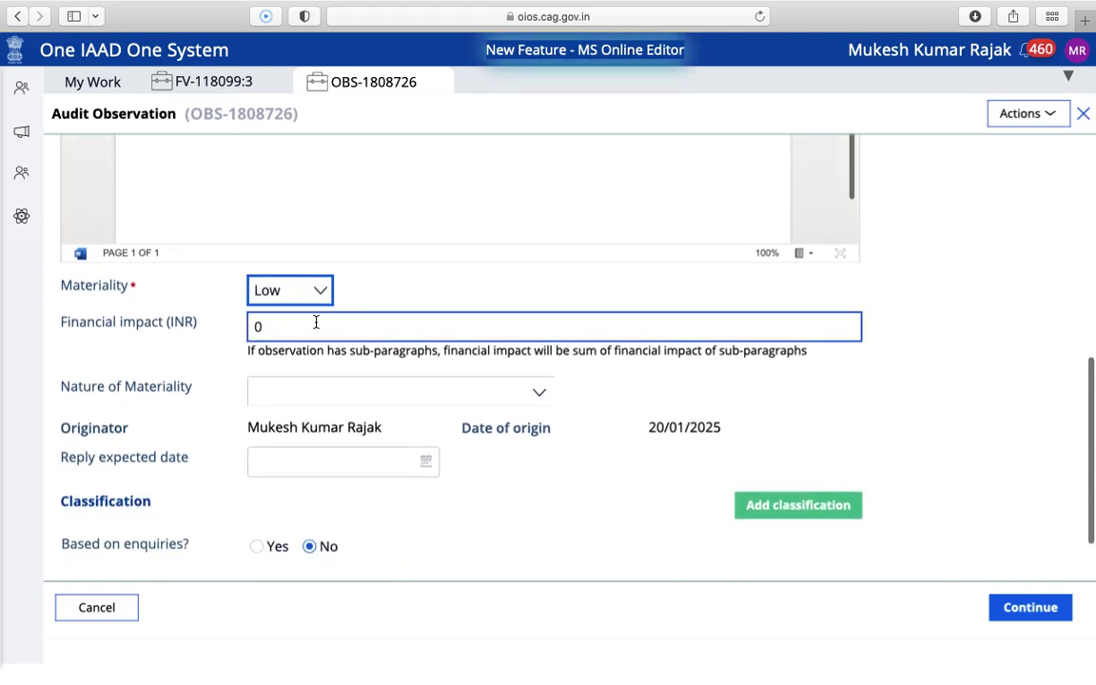
pyautogui.click(316, 323)
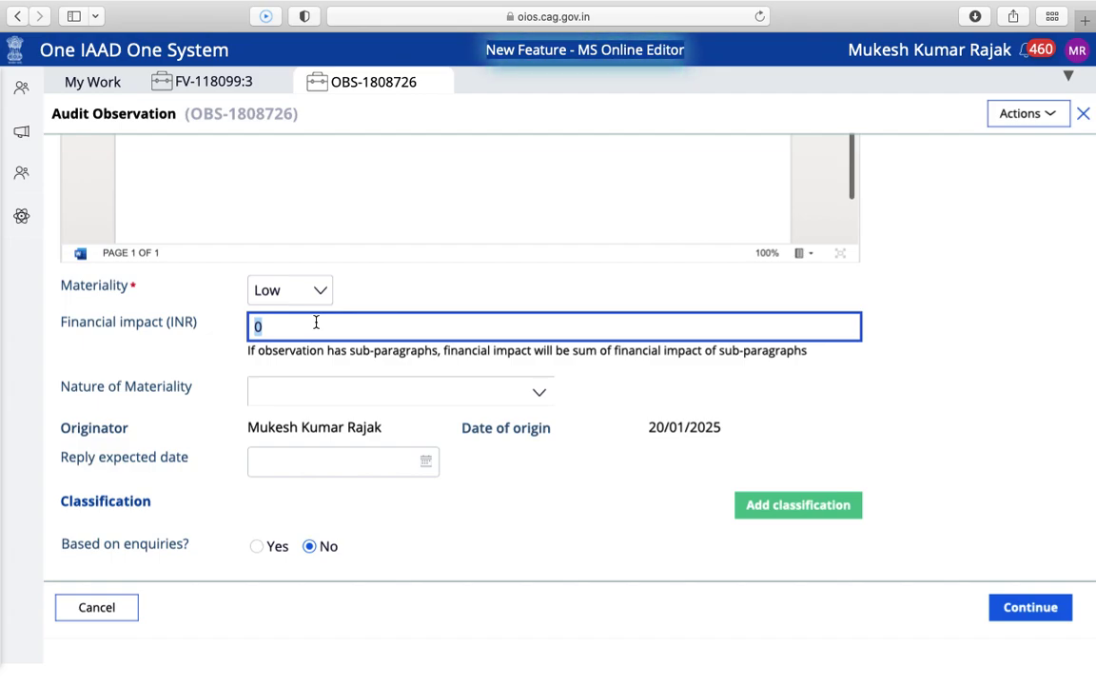
pyautogui.write('520')
pyautogui.scroll(1, 703, 395)
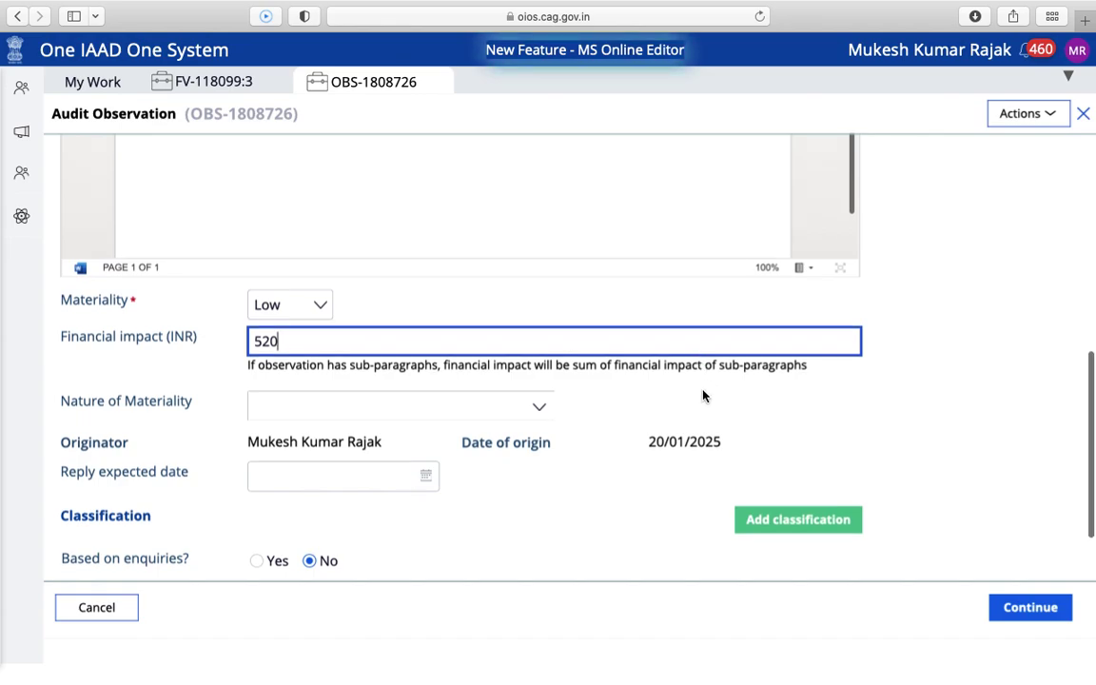
pyautogui.scroll(3, 703, 396)
pyautogui.scroll(-3, 704, 394)
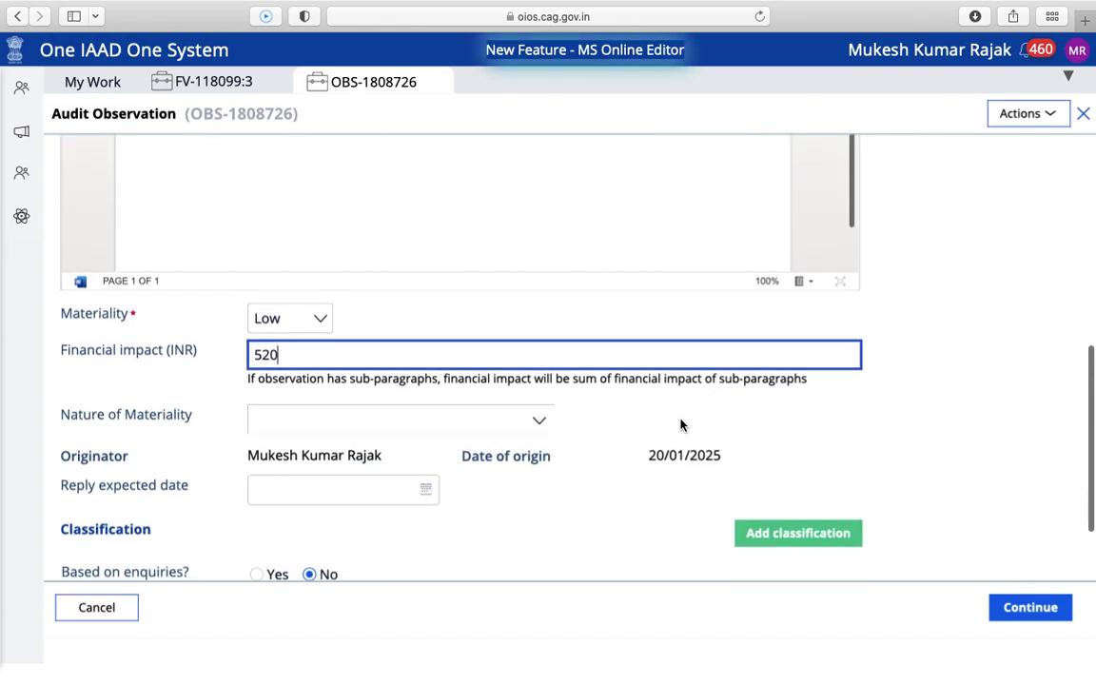
# Set the Nature of Materiality to Value, leaving the Reply expected date blank
pyautogui.scroll(-2, 681, 424)
pyautogui.click(540, 328)
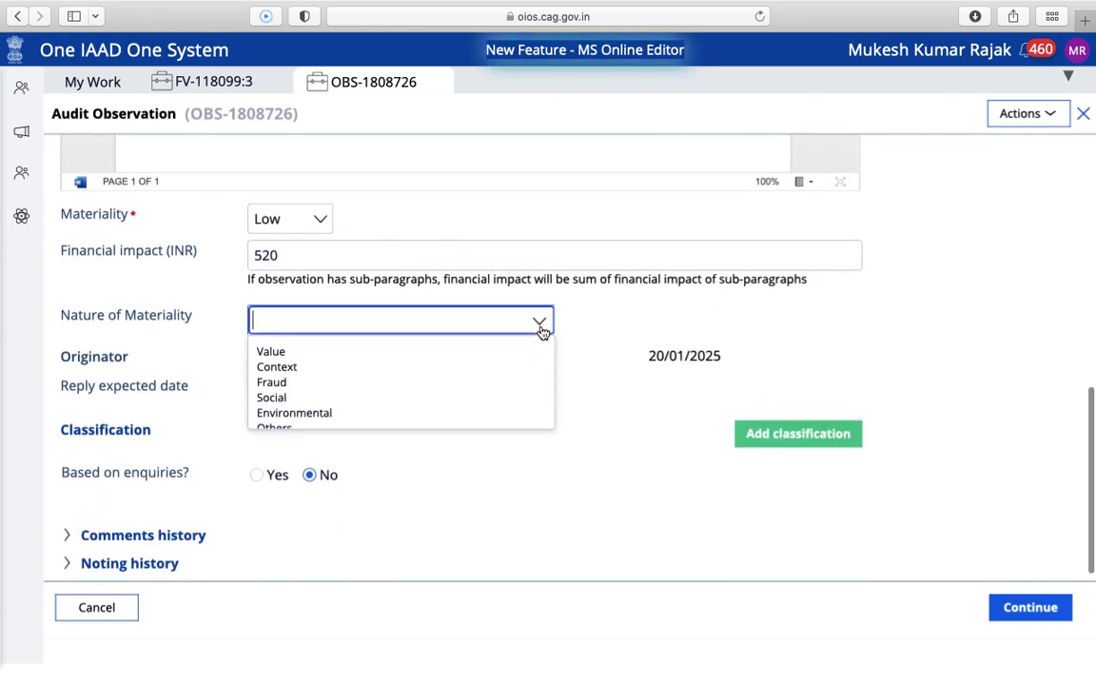
pyautogui.click(293, 352)
pyautogui.click(600, 412)
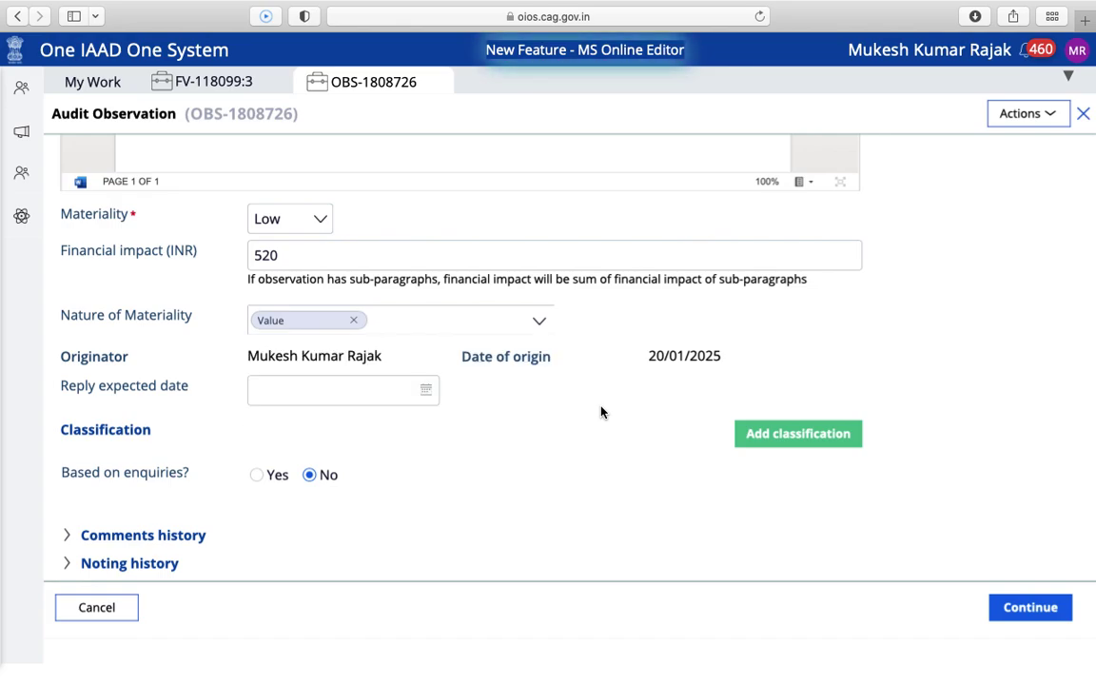
pyautogui.scroll(-1, 600, 412)
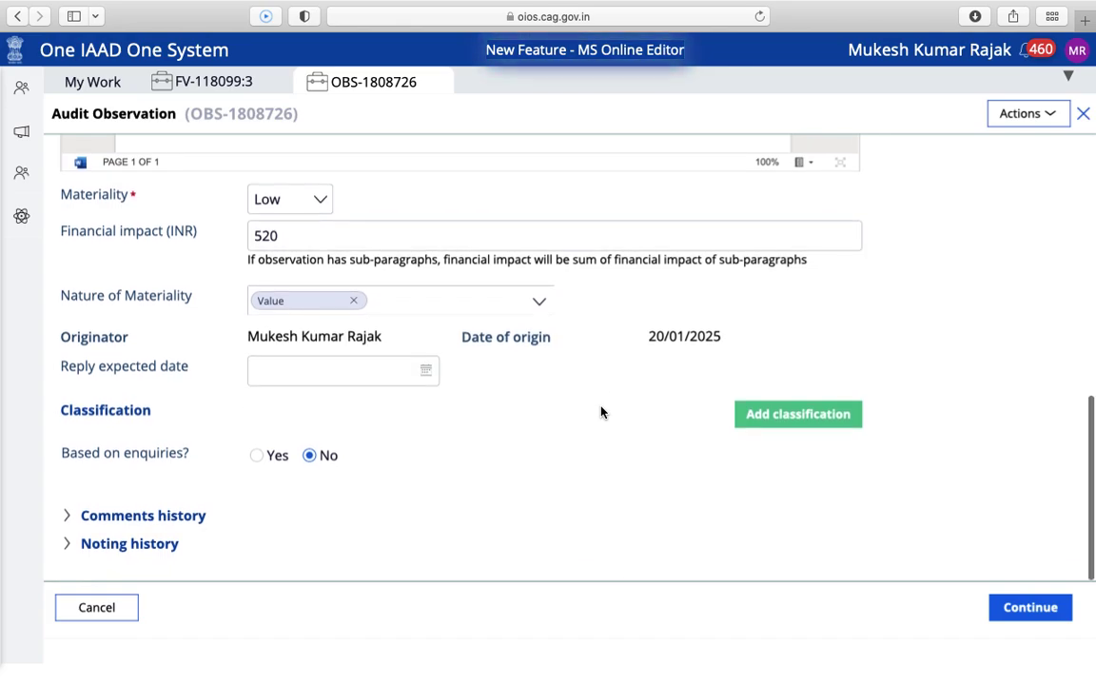
pyautogui.click(433, 379)
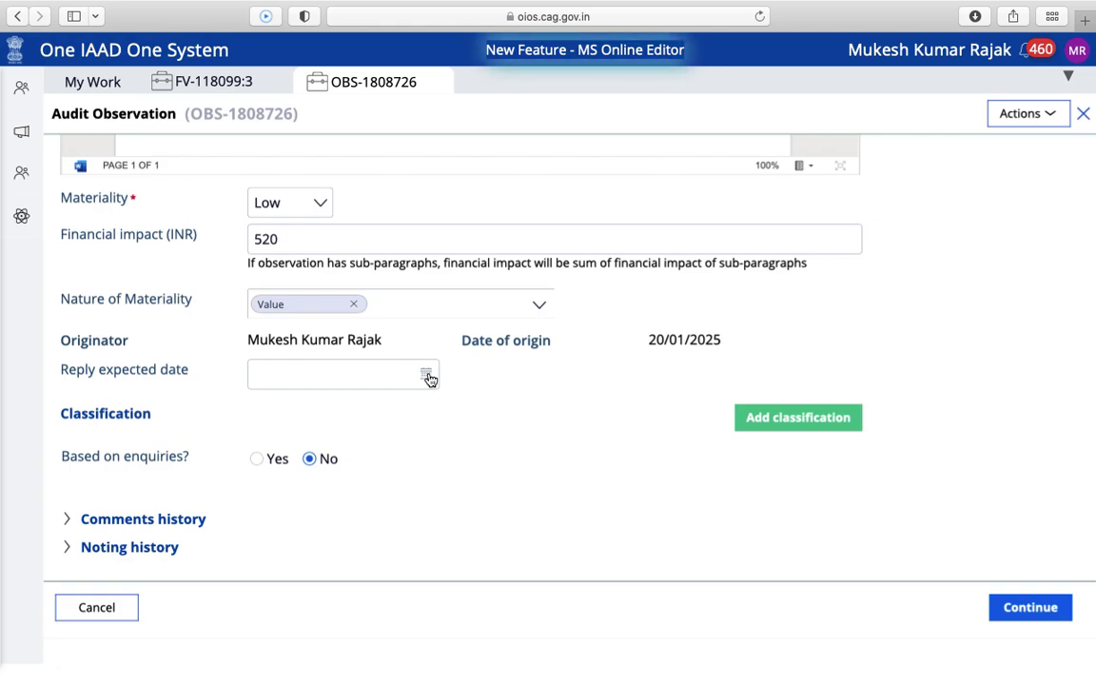
# Proceed past the Audit Observation Profile without adding one and attach Concessions UTS BPQ.pdf from the library as a key document
pyautogui.click(1044, 613)
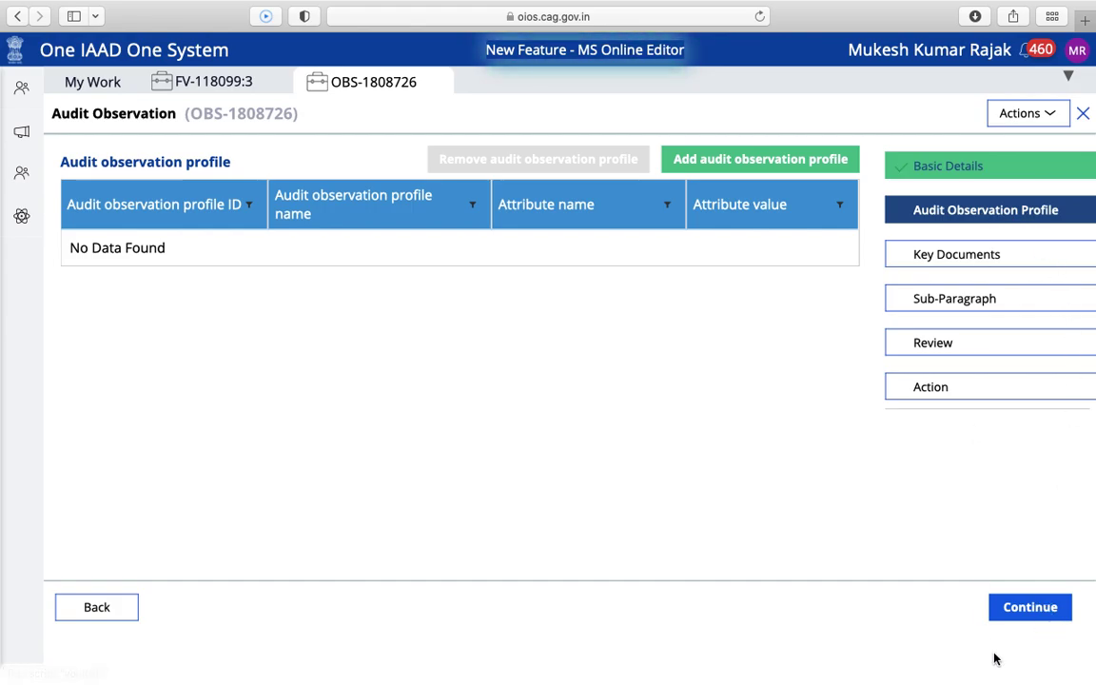
pyautogui.click(1027, 606)
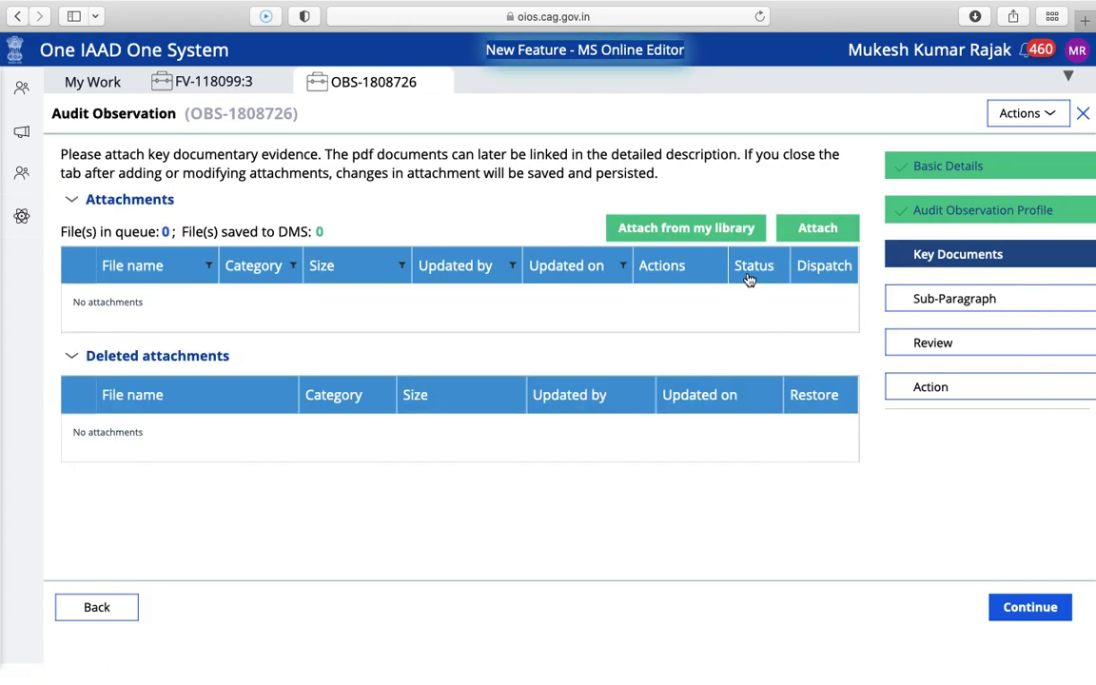
pyautogui.click(679, 235)
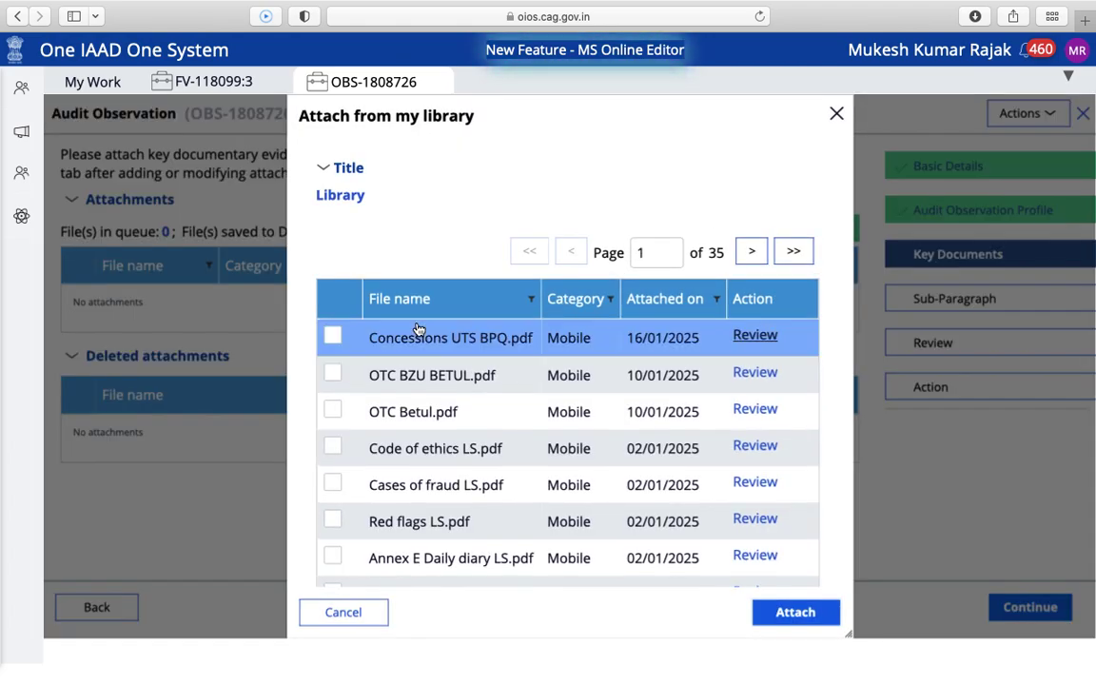
pyautogui.click(332, 337)
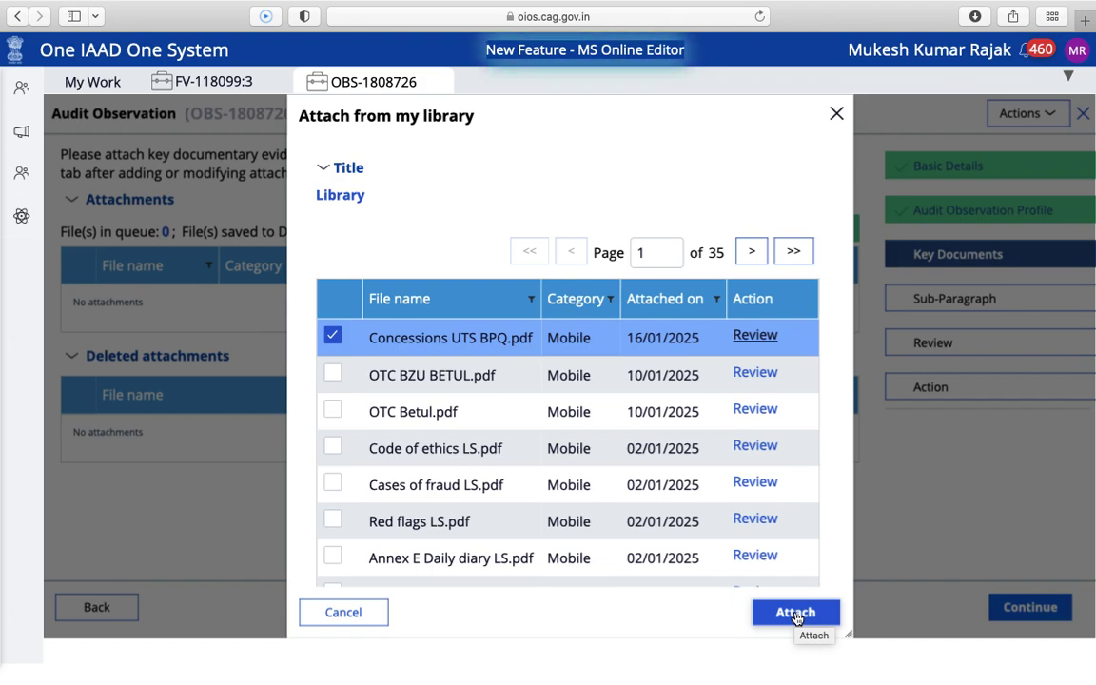
pyautogui.click(795, 613)
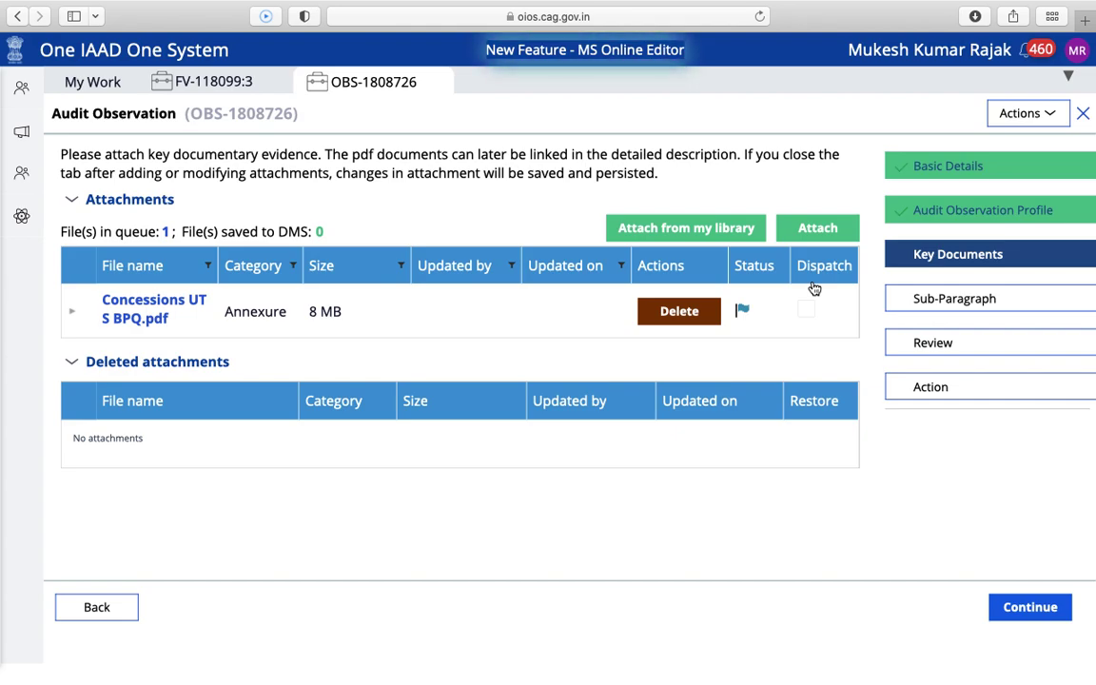
# Proceed with Has Sub-Para left at No, check the observation's review page, and continue to the Action stage
pyautogui.click(1029, 607)
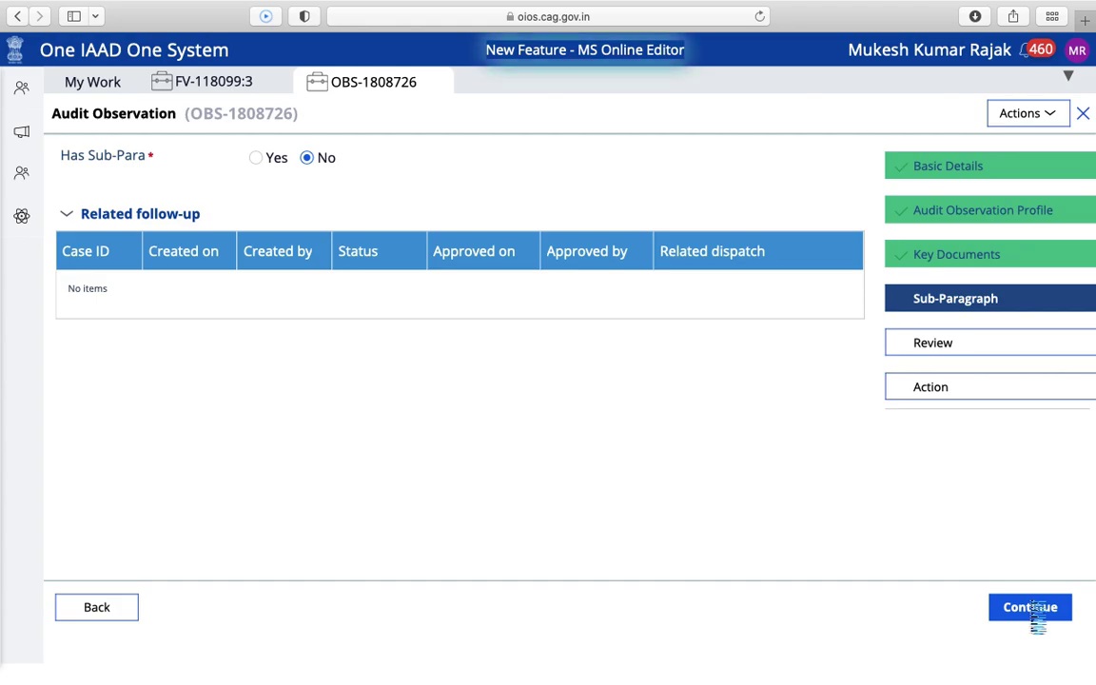
pyautogui.click(1037, 613)
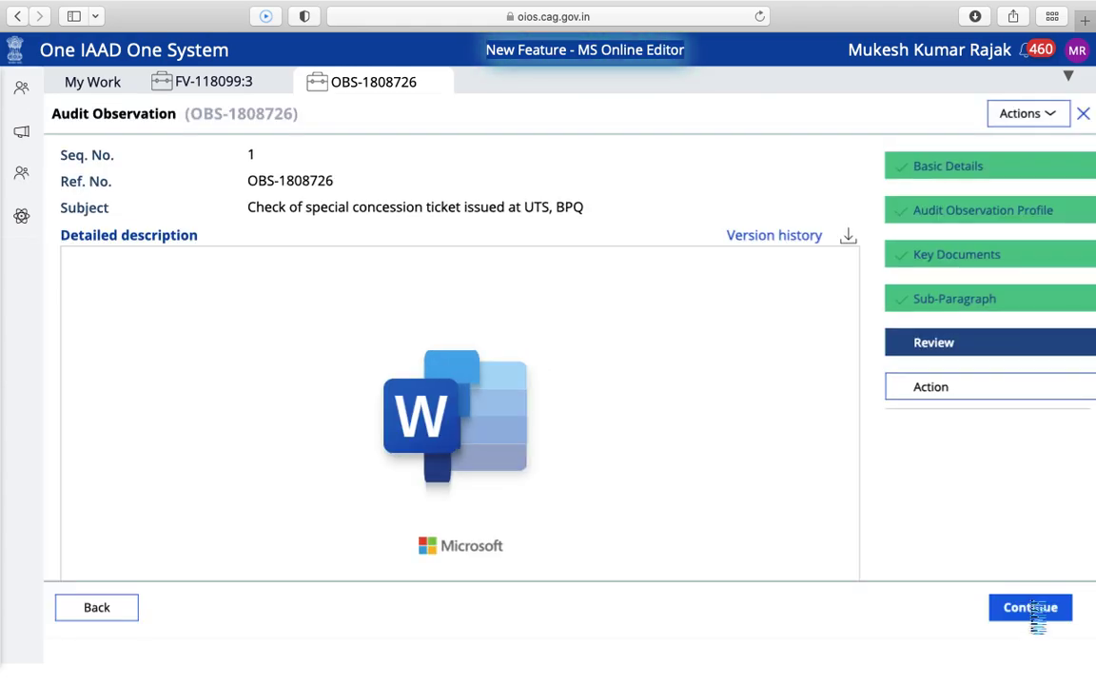
pyautogui.scroll(-10, 1002, 514)
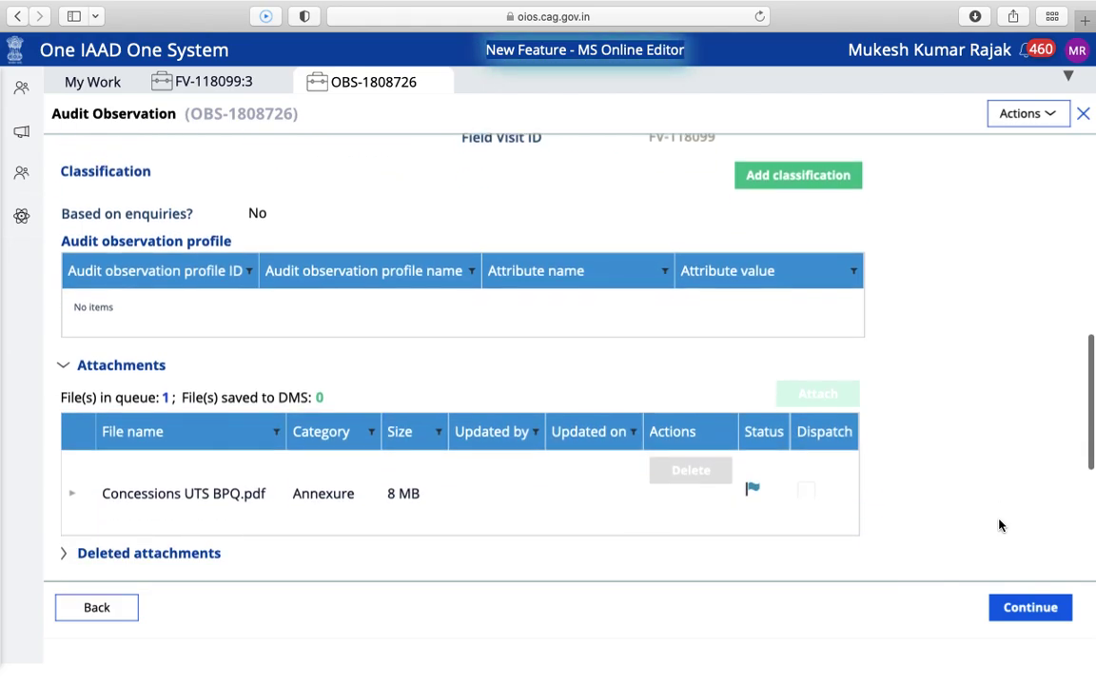
pyautogui.scroll(5, 1002, 525)
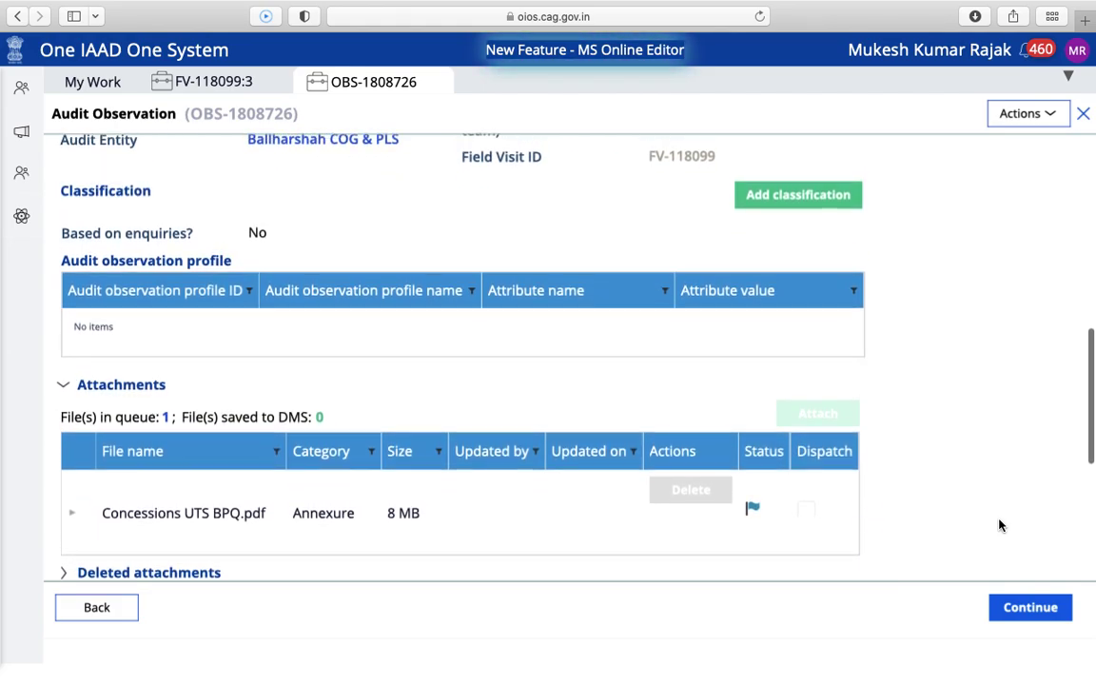
pyautogui.scroll(5, 999, 525)
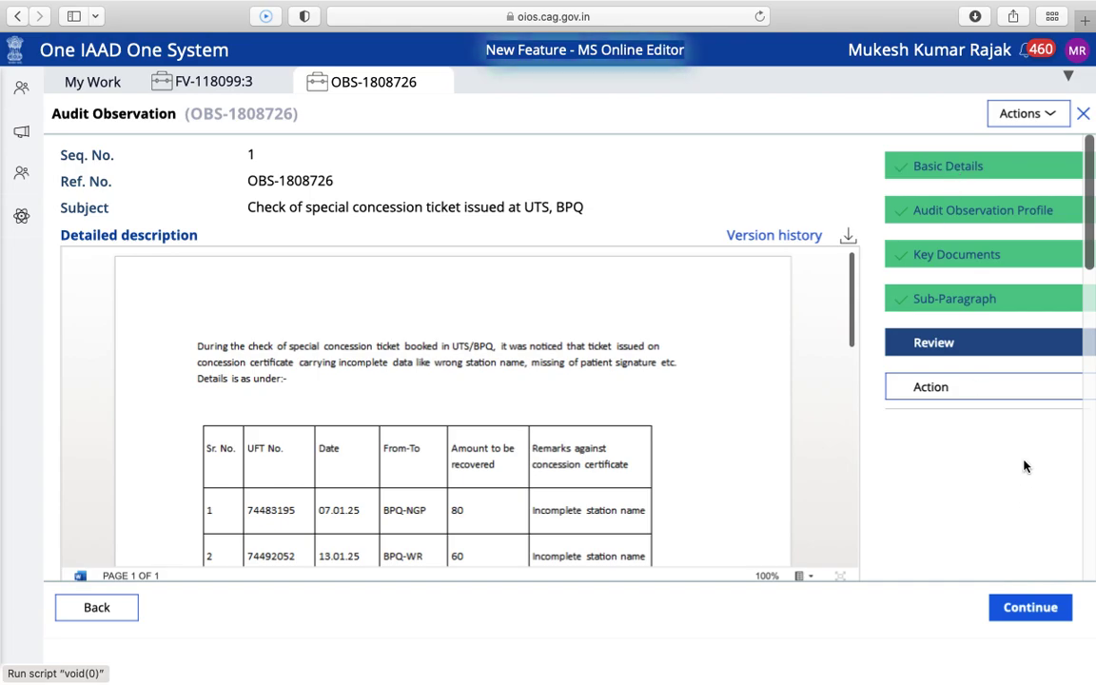
pyautogui.scroll(-2, 1022, 464)
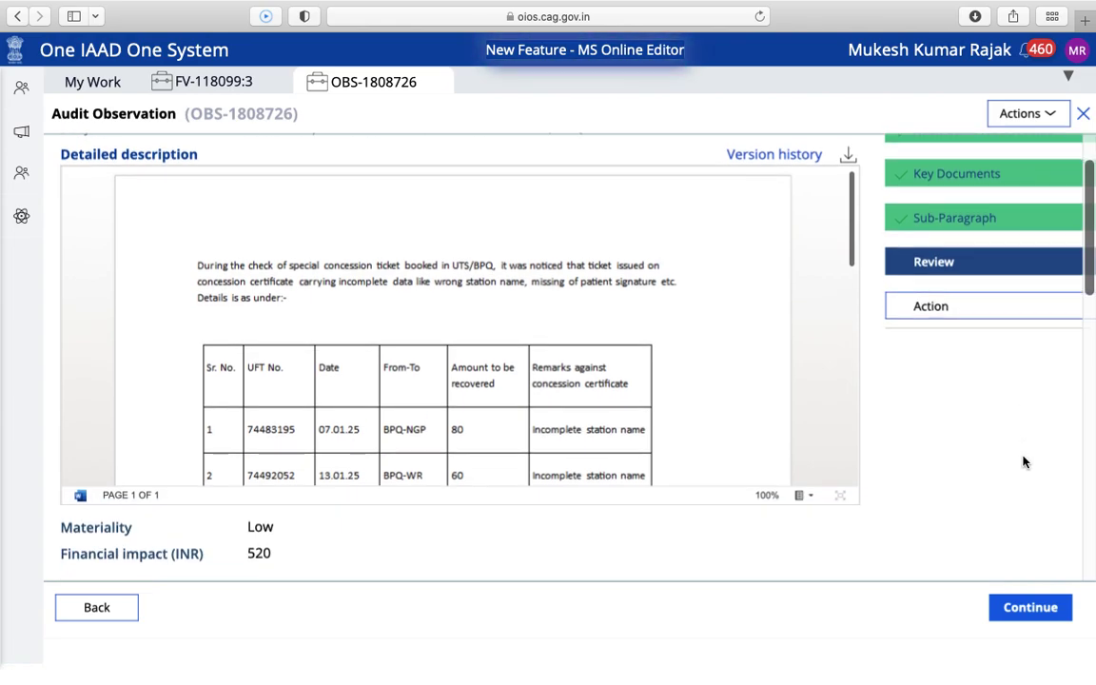
pyautogui.click(1029, 607)
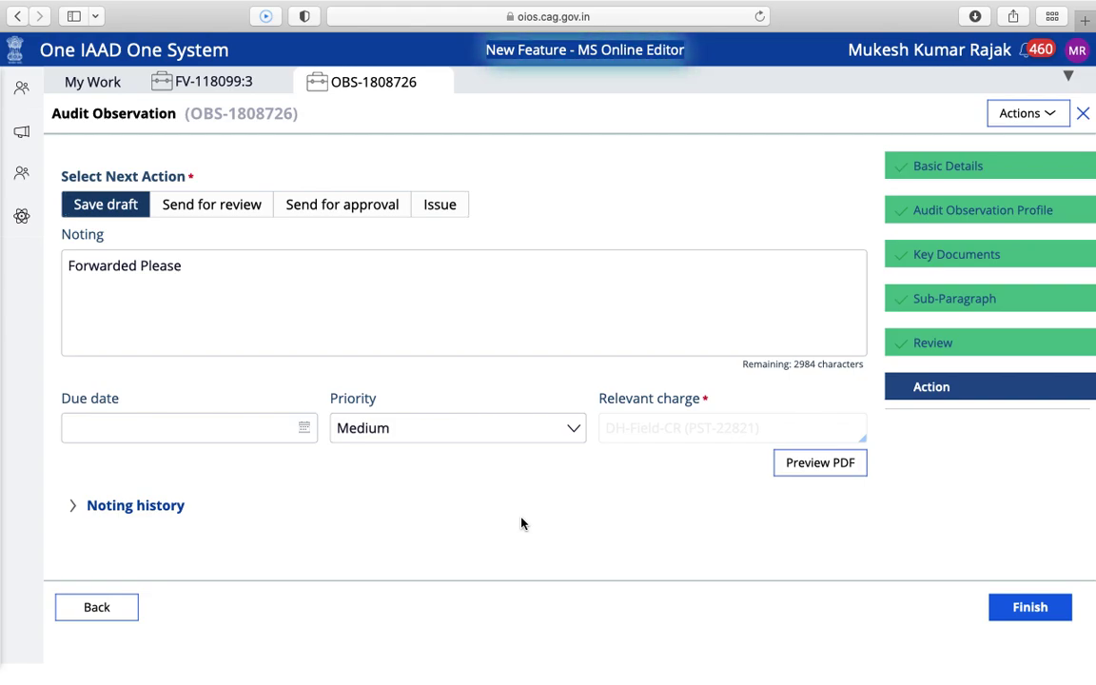
# Try Send for approval as the next action, with the SAO-Field-CR officer as recipient
pyautogui.click(442, 211)
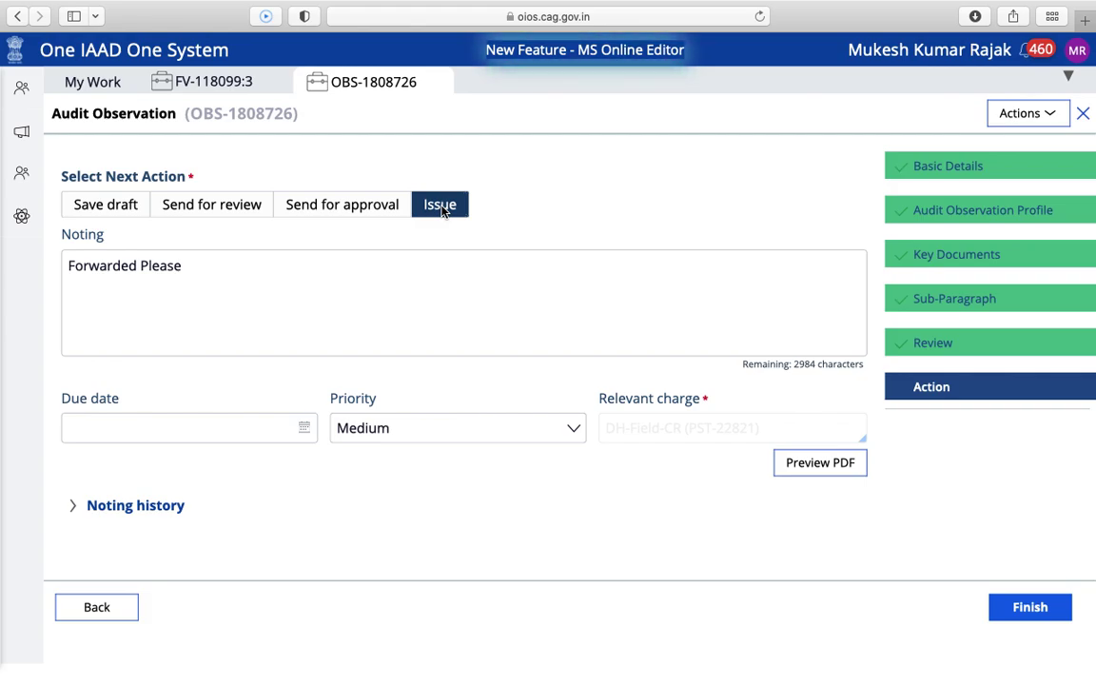
pyautogui.click(354, 206)
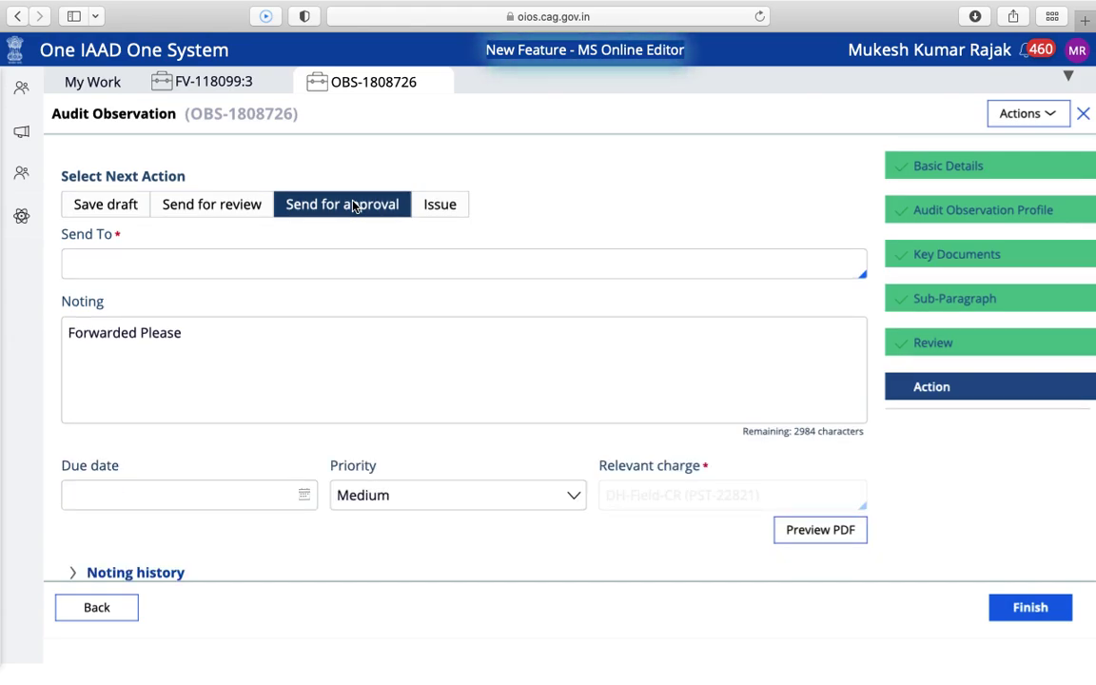
pyautogui.click(318, 258)
pyautogui.write('anil')
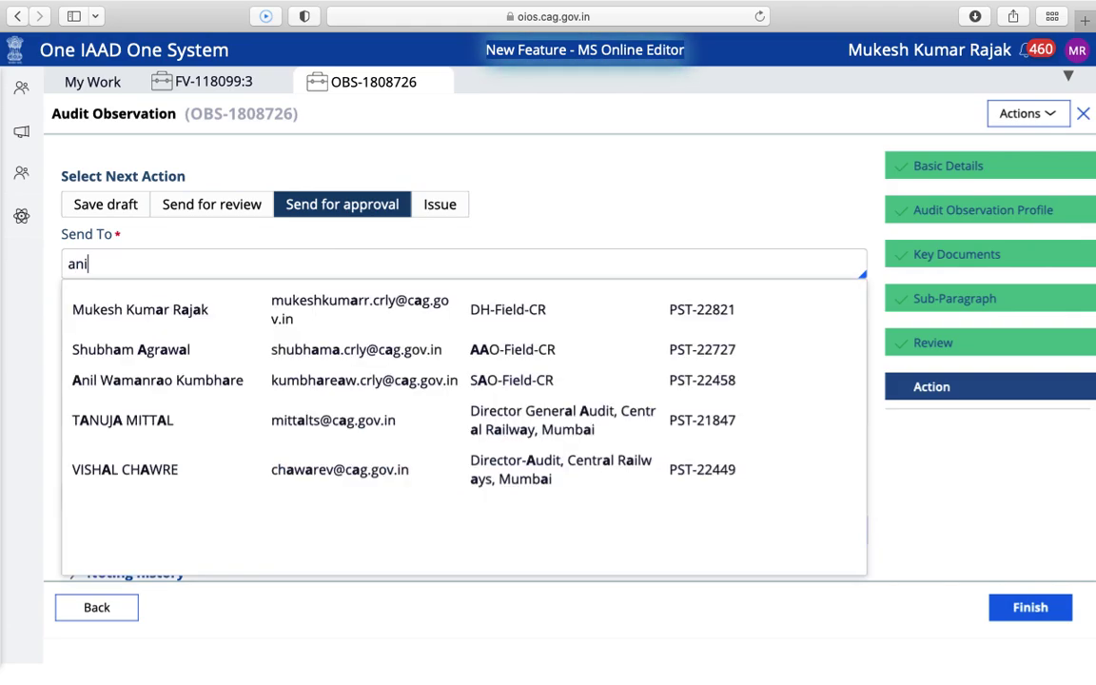
pyautogui.click(290, 305)
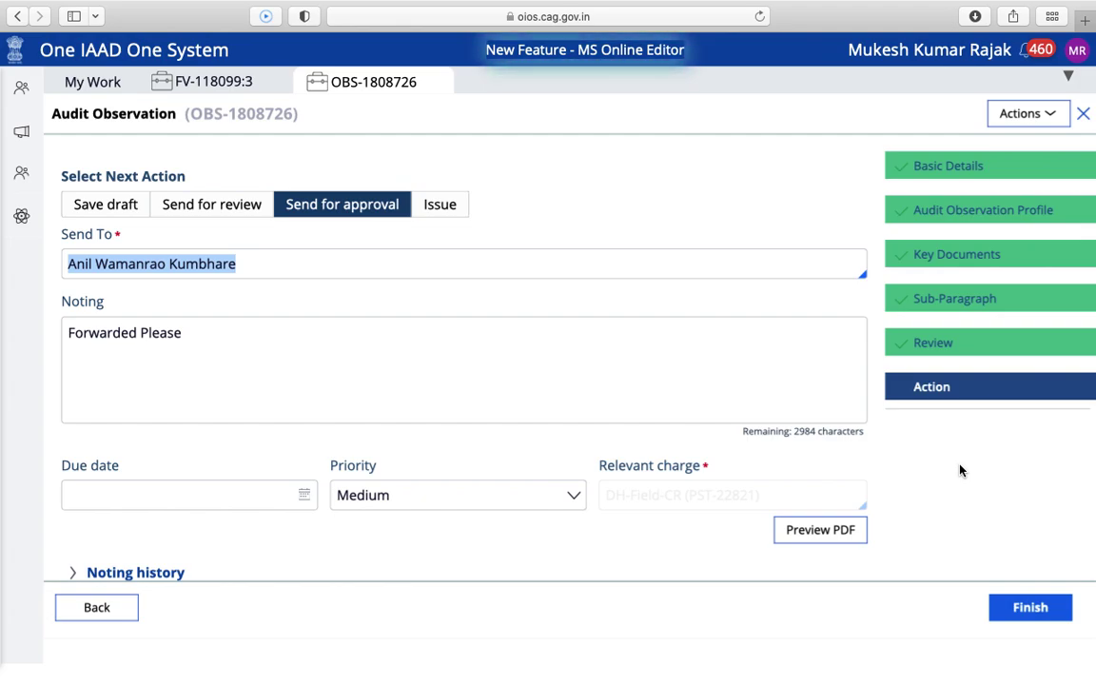
pyautogui.click(546, 360)
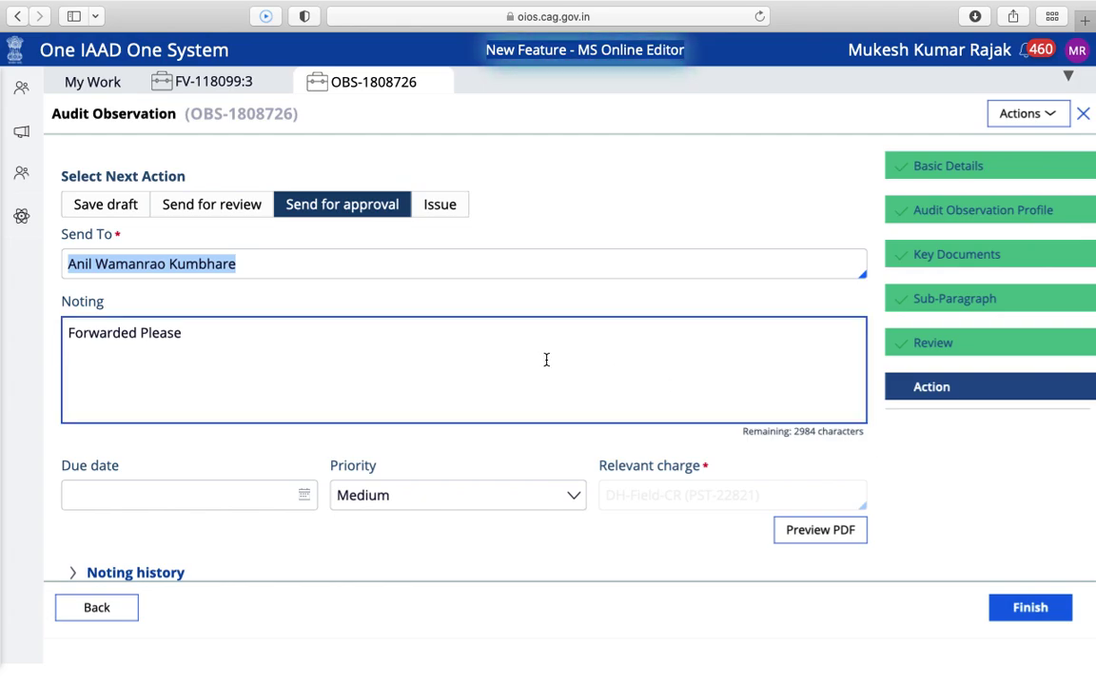
pyautogui.click(525, 297)
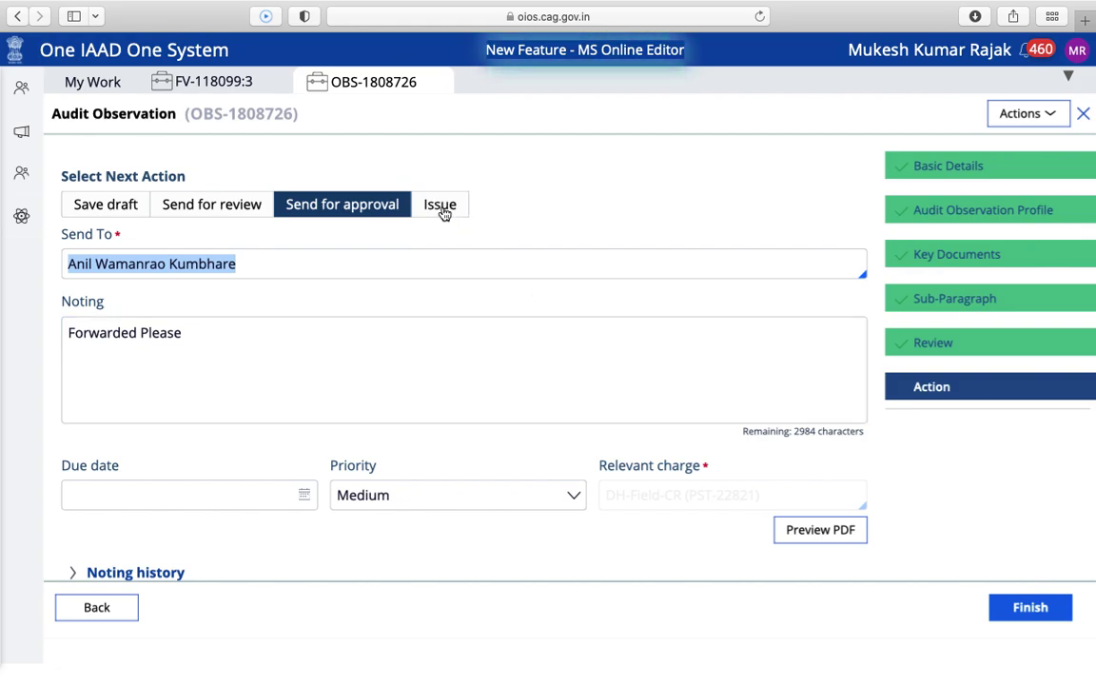
# Issue the audit observation with the noting "Forwarded Please" and return to the My Work page
pyautogui.click(440, 205)
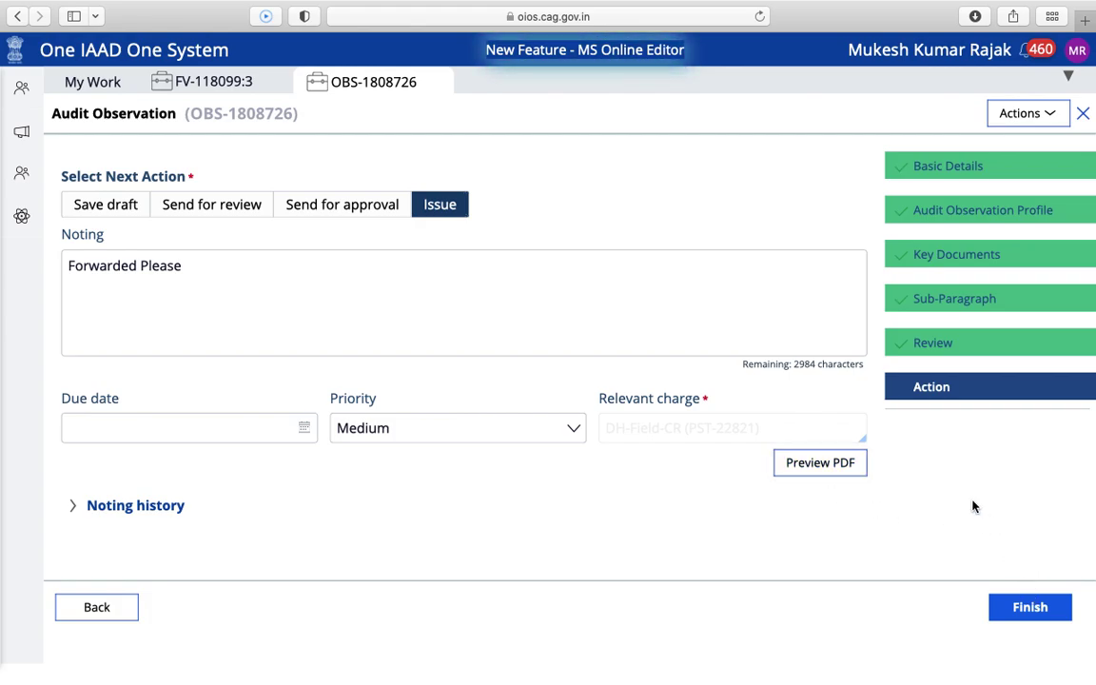
pyautogui.click(1035, 609)
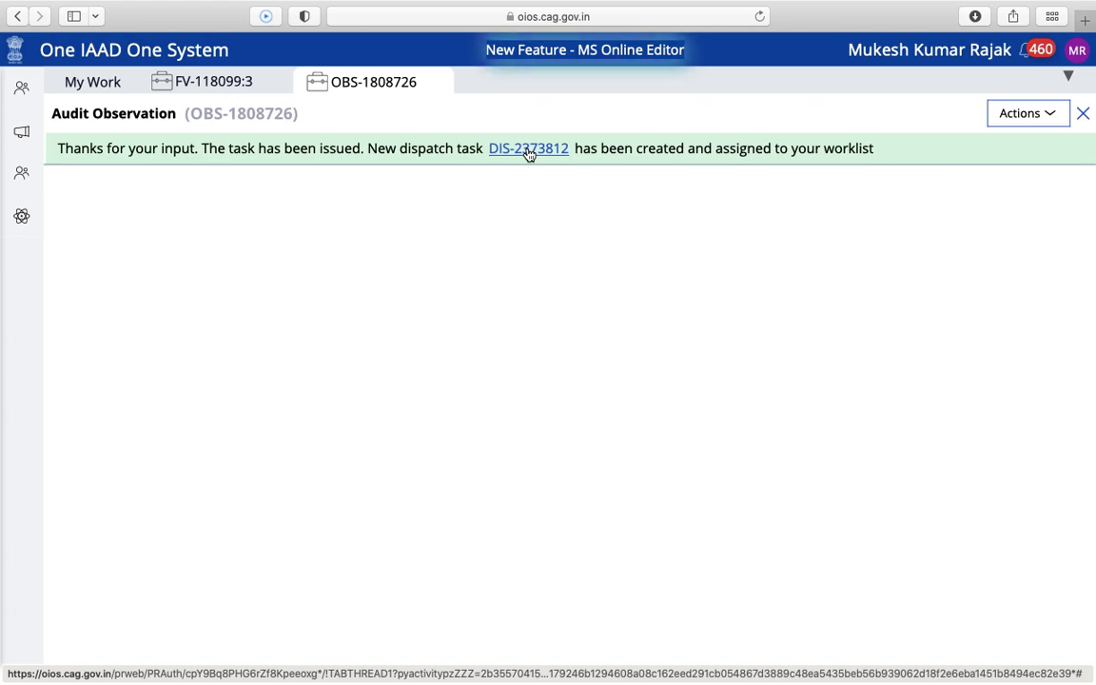
pyautogui.click(91, 79)
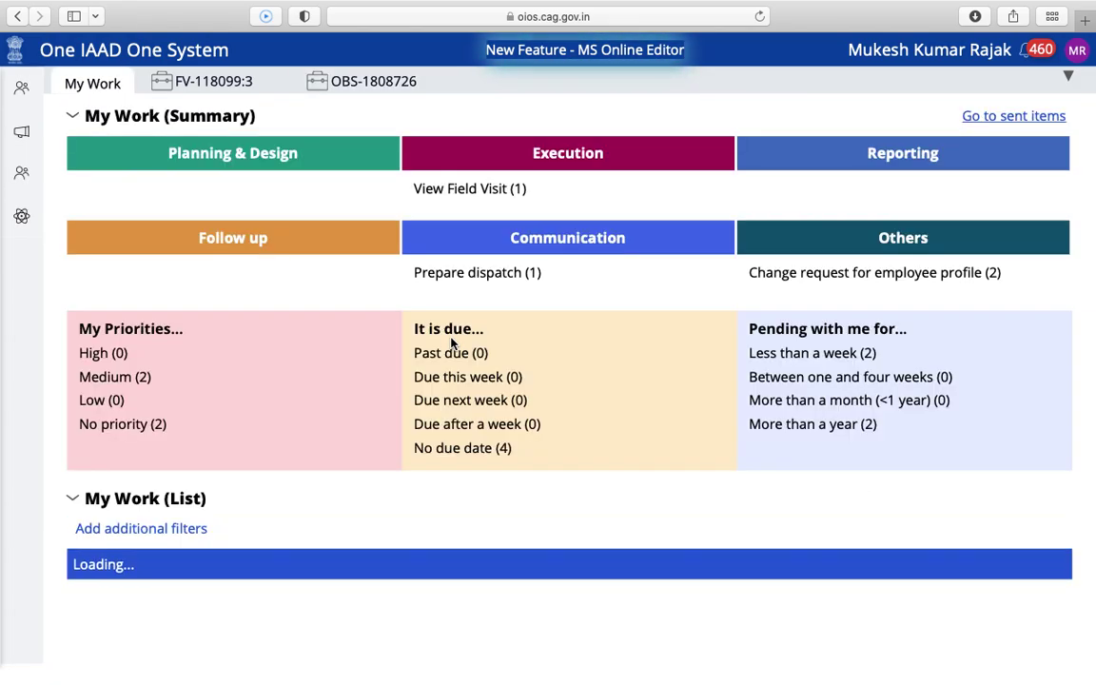
# Open the dispatch task linked to issued observation OBS-1808726 and start processing it
pyautogui.scroll(-3, 452, 343)
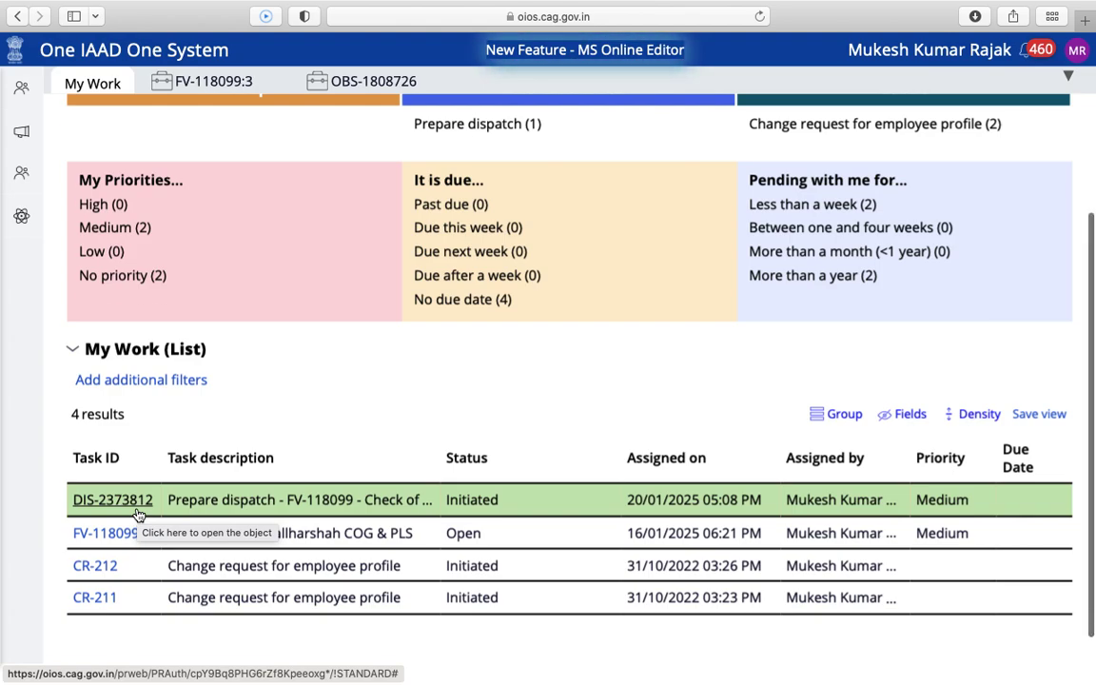
pyautogui.scroll(3, 138, 515)
pyautogui.click(385, 86)
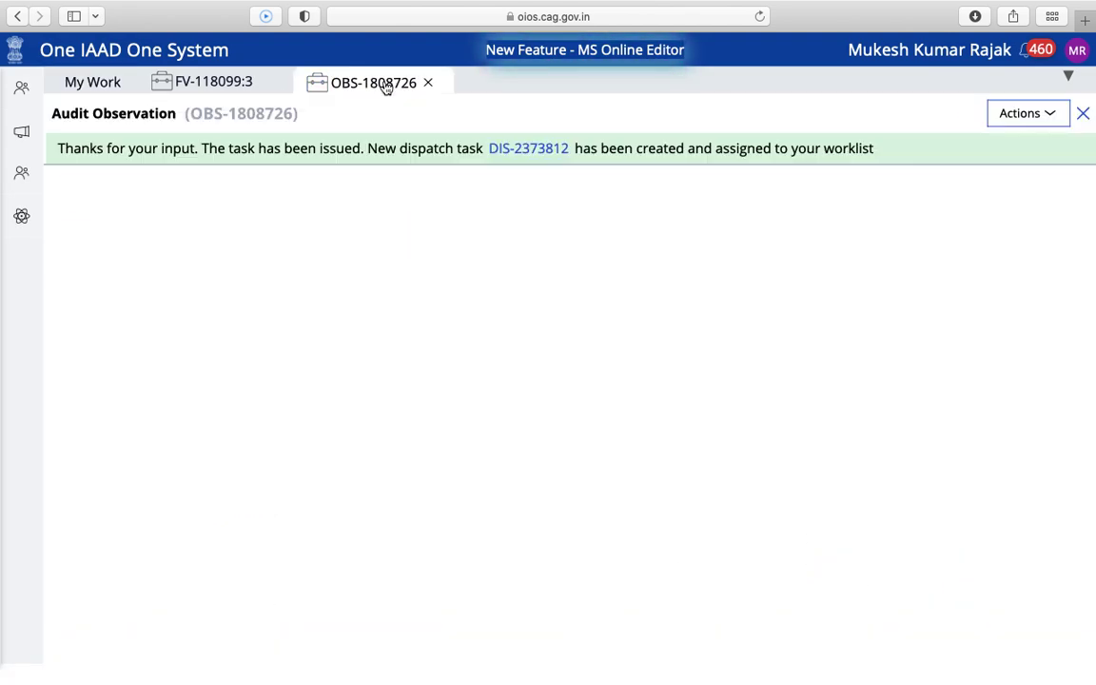
pyautogui.click(530, 149)
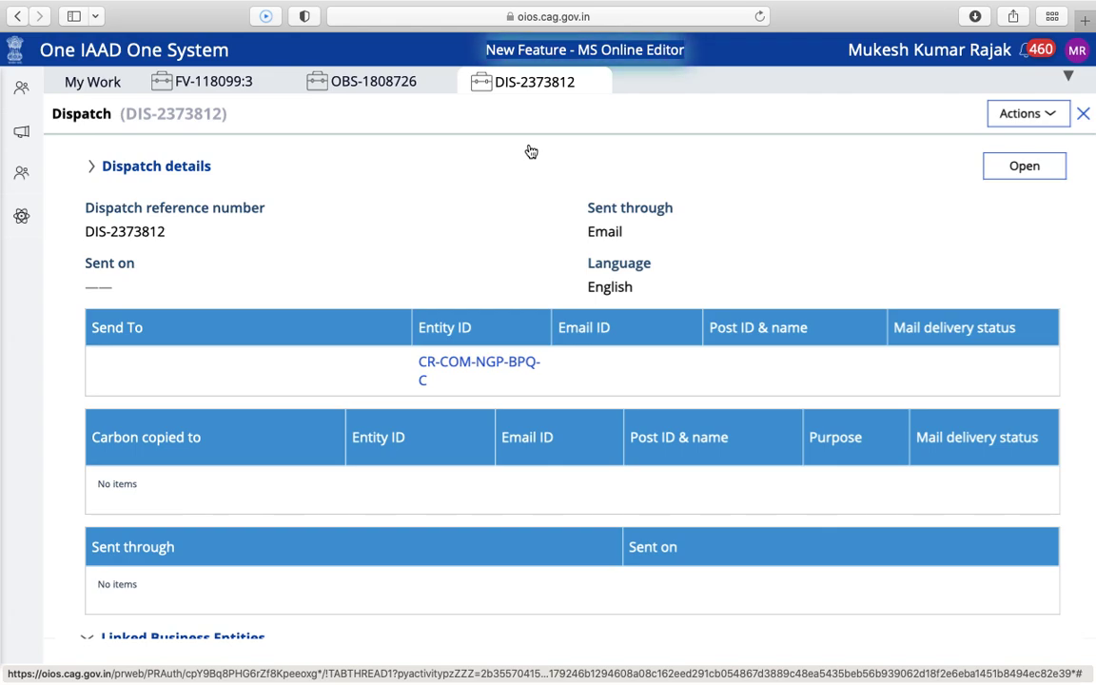
pyautogui.click(1023, 166)
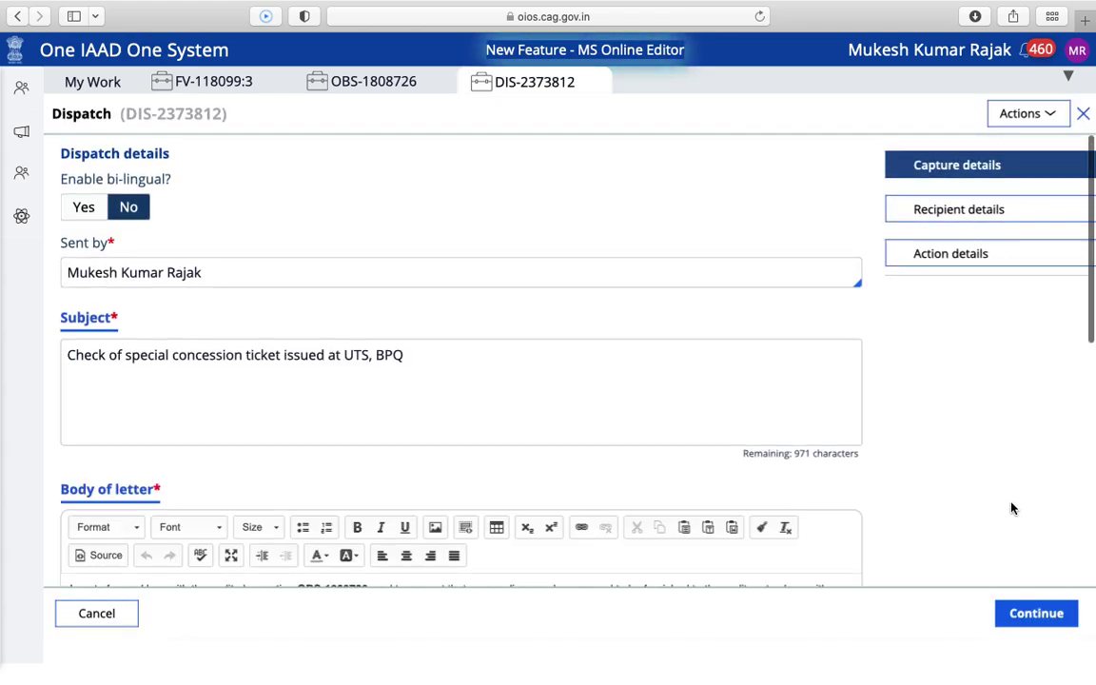
# Review the dispatch's subject and letter body and continue to the recipient details
pyautogui.scroll(-4, 1010, 509)
pyautogui.scroll(4, 1010, 509)
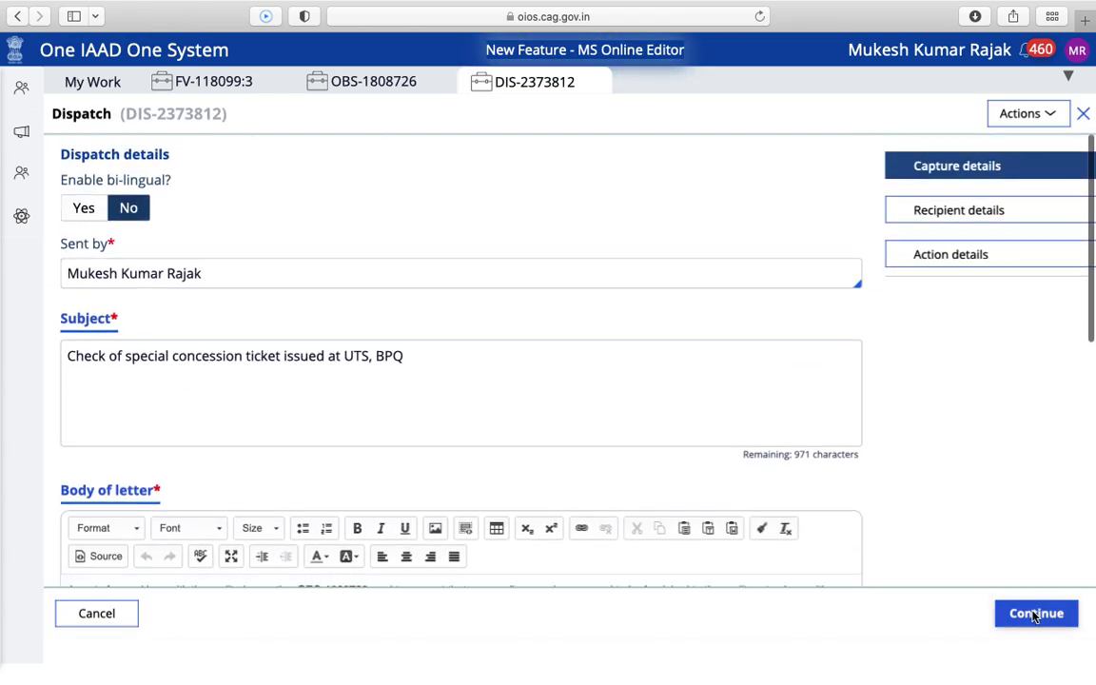
pyautogui.click(1037, 613)
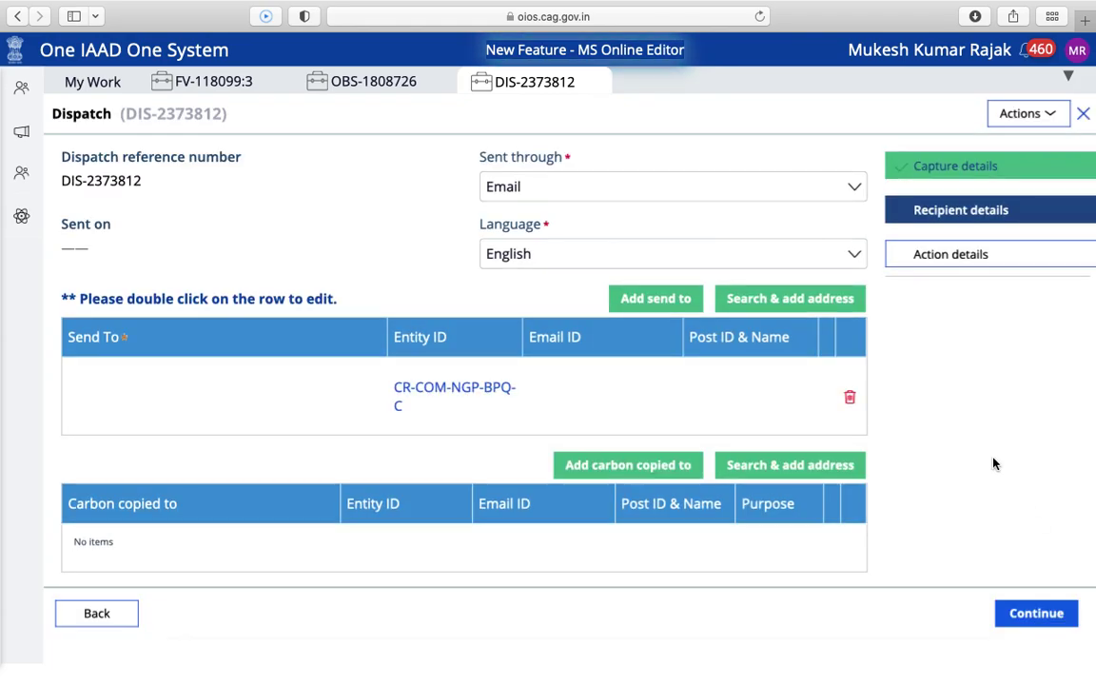
# Set the dispatch to be sent In person and enter CS/BPQ as the Send To recipient
pyautogui.click(604, 189)
pyautogui.click(581, 252)
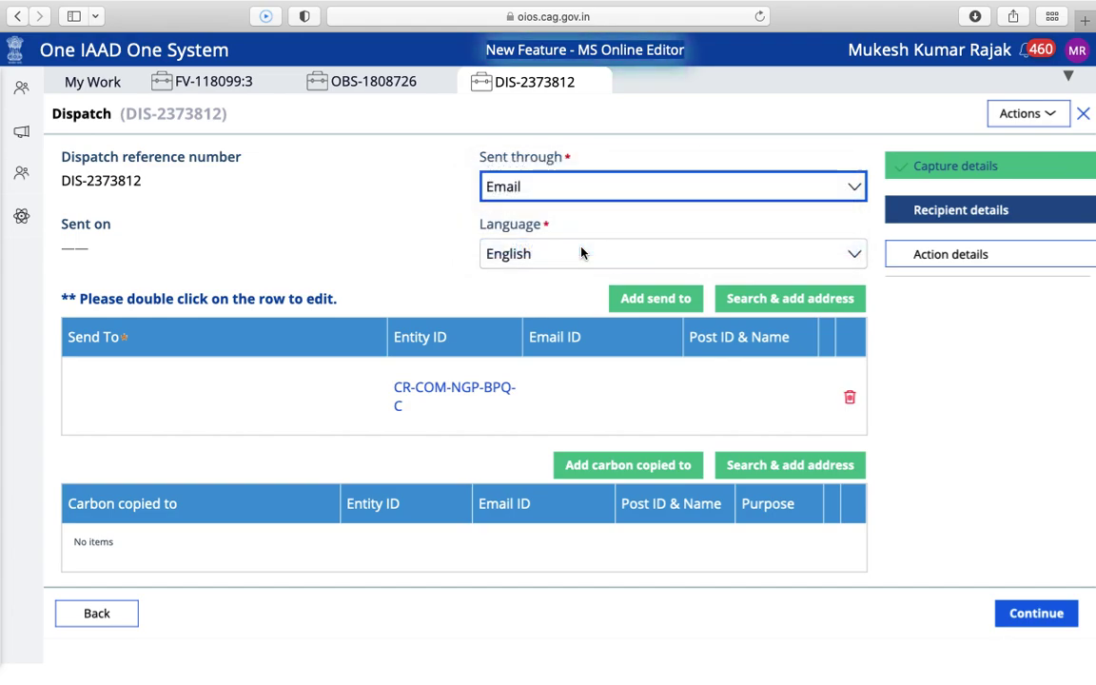
pyautogui.doubleClick(134, 393)
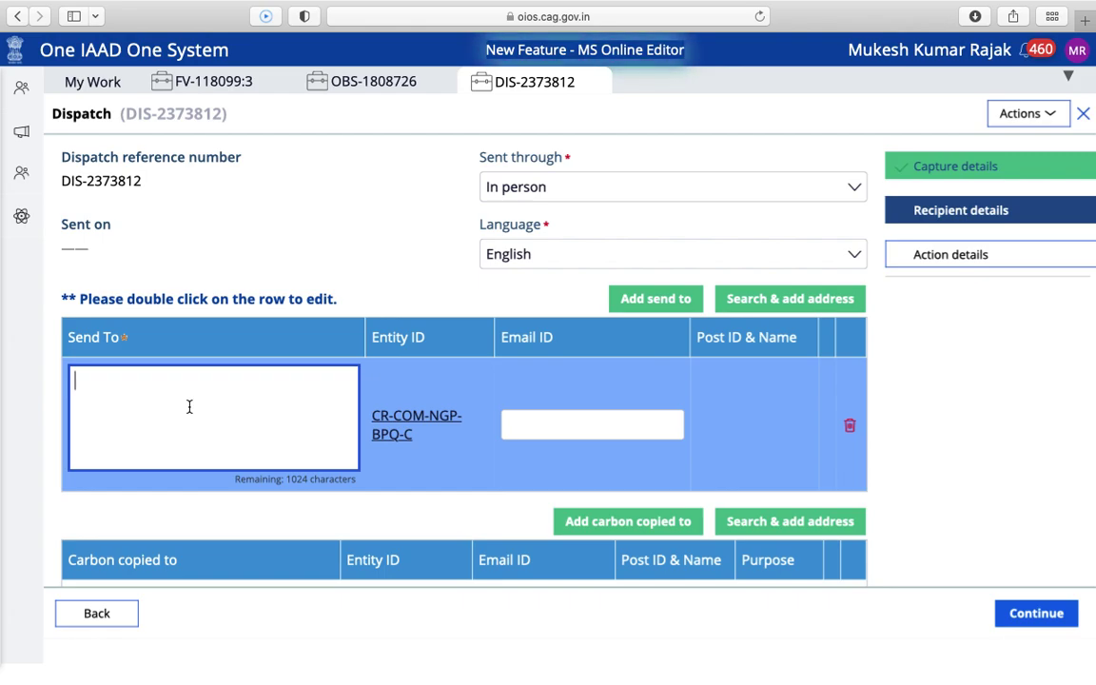
pyautogui.write('CS/BPQ')
# Examine the available sending modes and the email field of the CS/BPQ recipient row
pyautogui.click(533, 186)
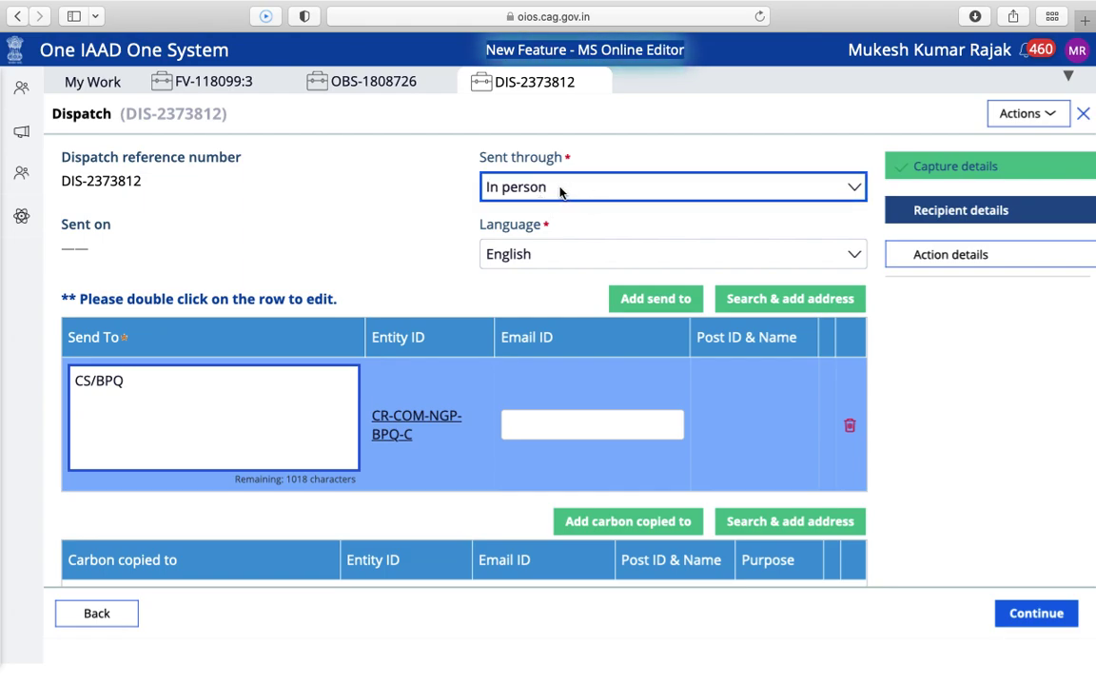
pyautogui.click(550, 189)
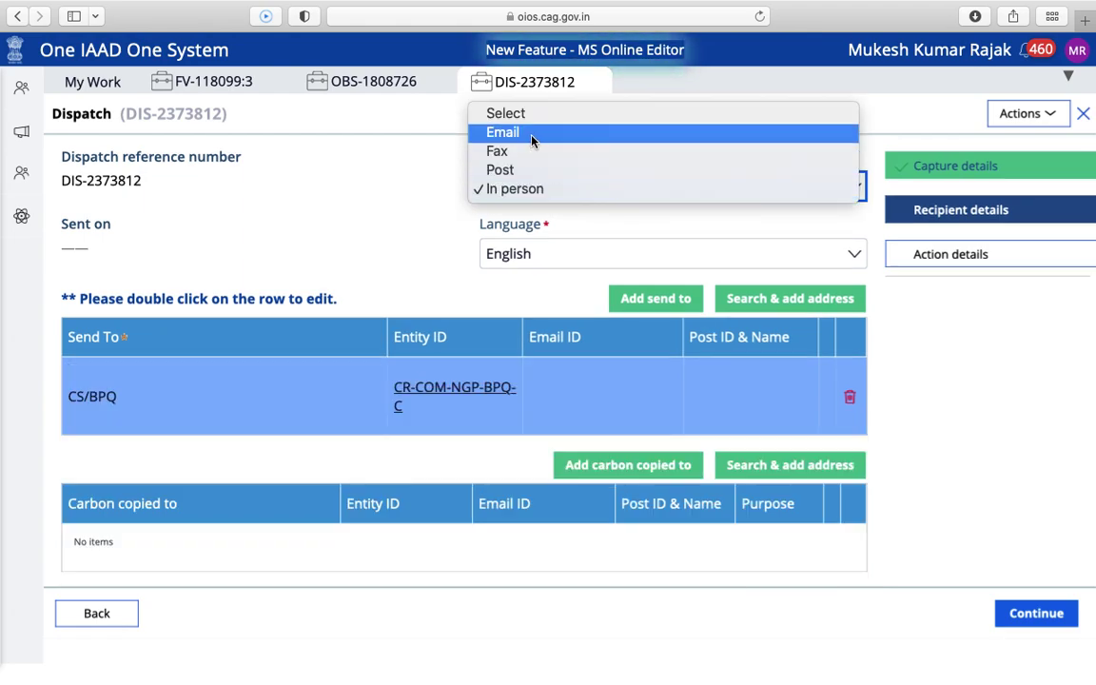
pyautogui.click(396, 201)
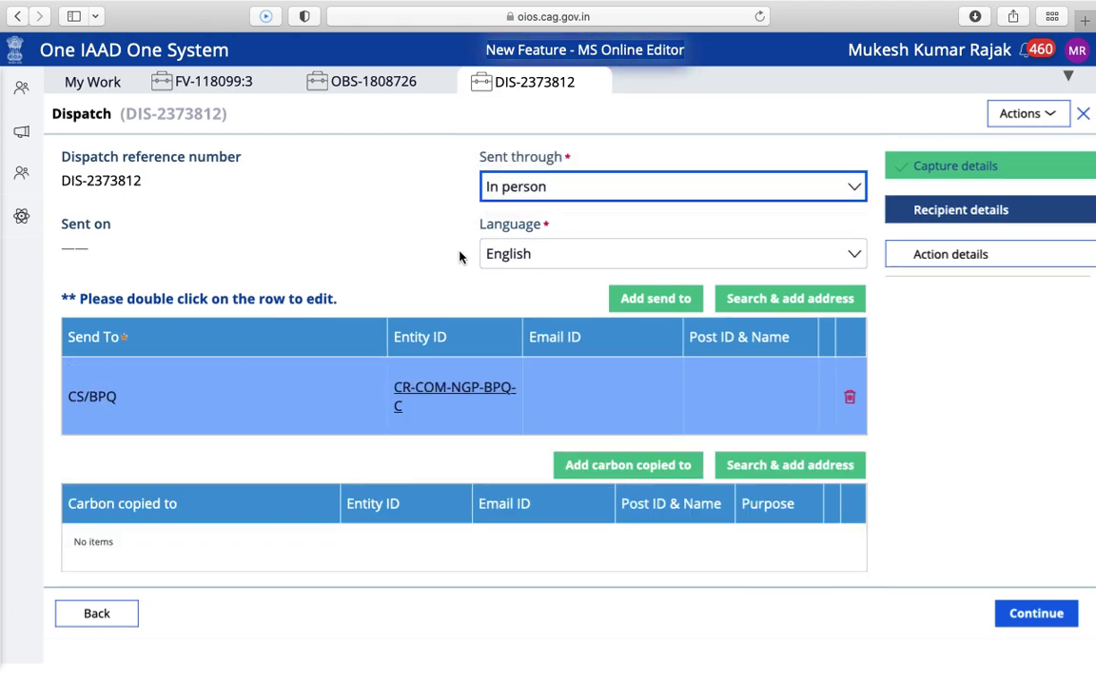
pyautogui.doubleClick(592, 397)
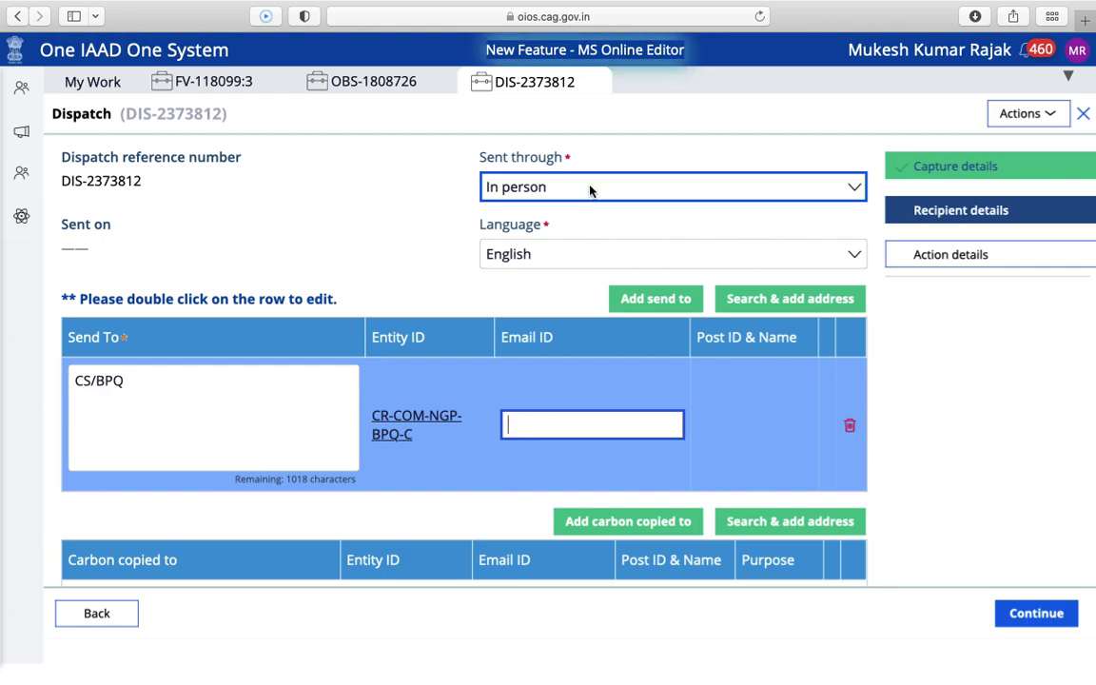
pyautogui.click(542, 426)
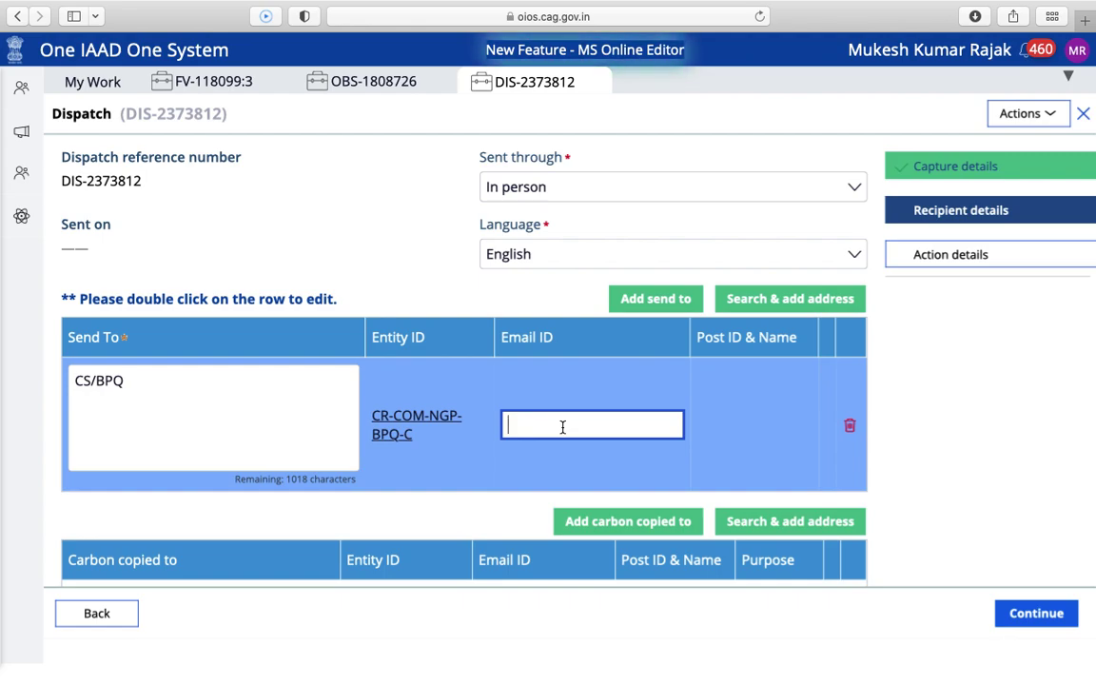
pyautogui.click(927, 439)
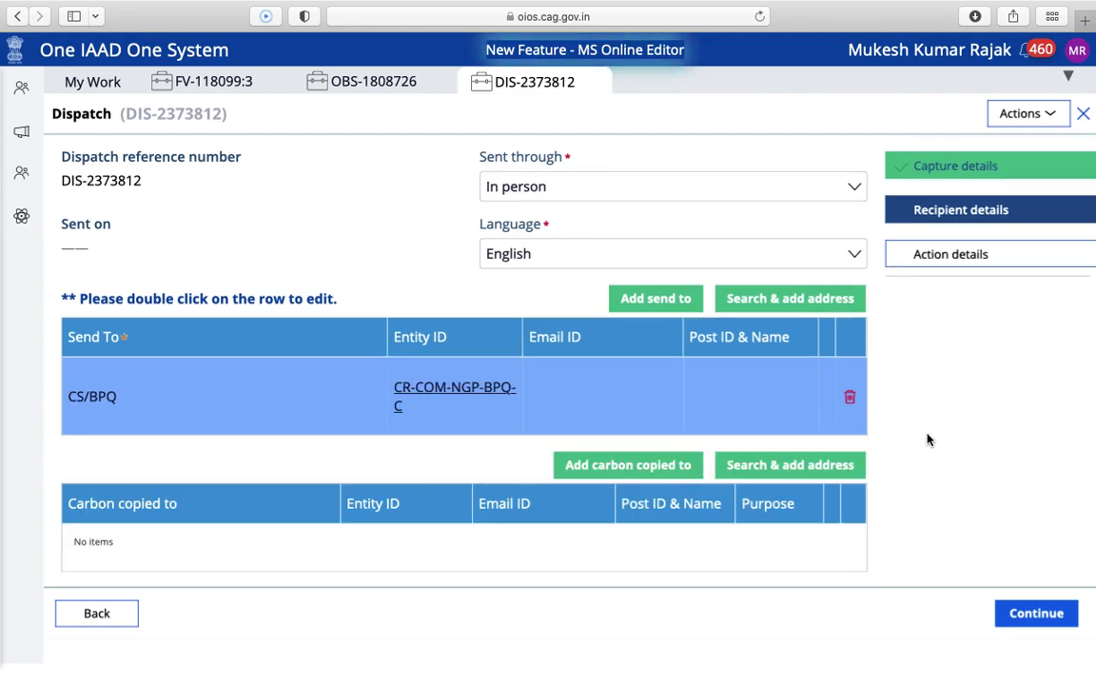
# Accept the recipient details and continue to the action details with the noting "Forwarded please"
pyautogui.scroll(-10, 927, 439)
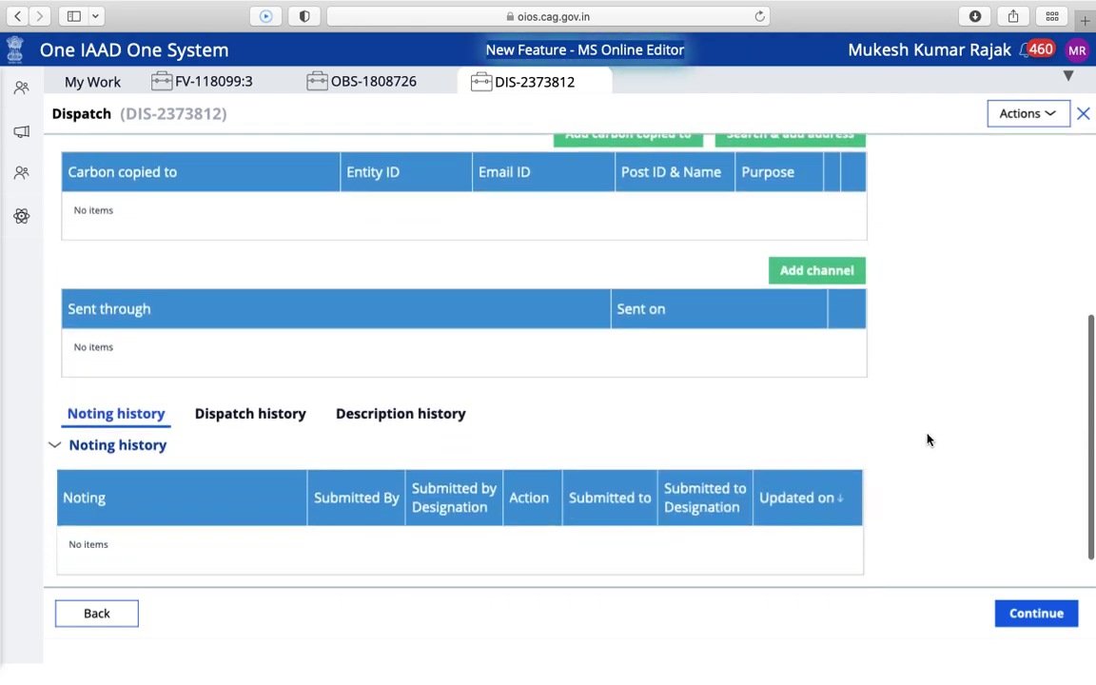
pyautogui.click(1035, 617)
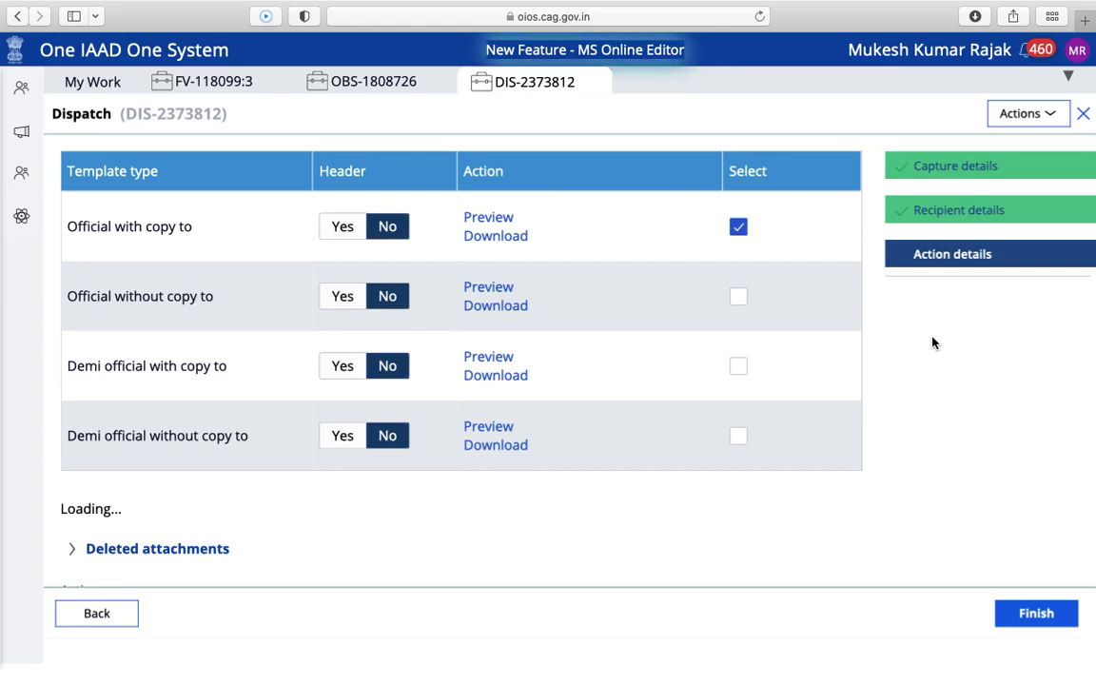
pyautogui.scroll(-10, 933, 342)
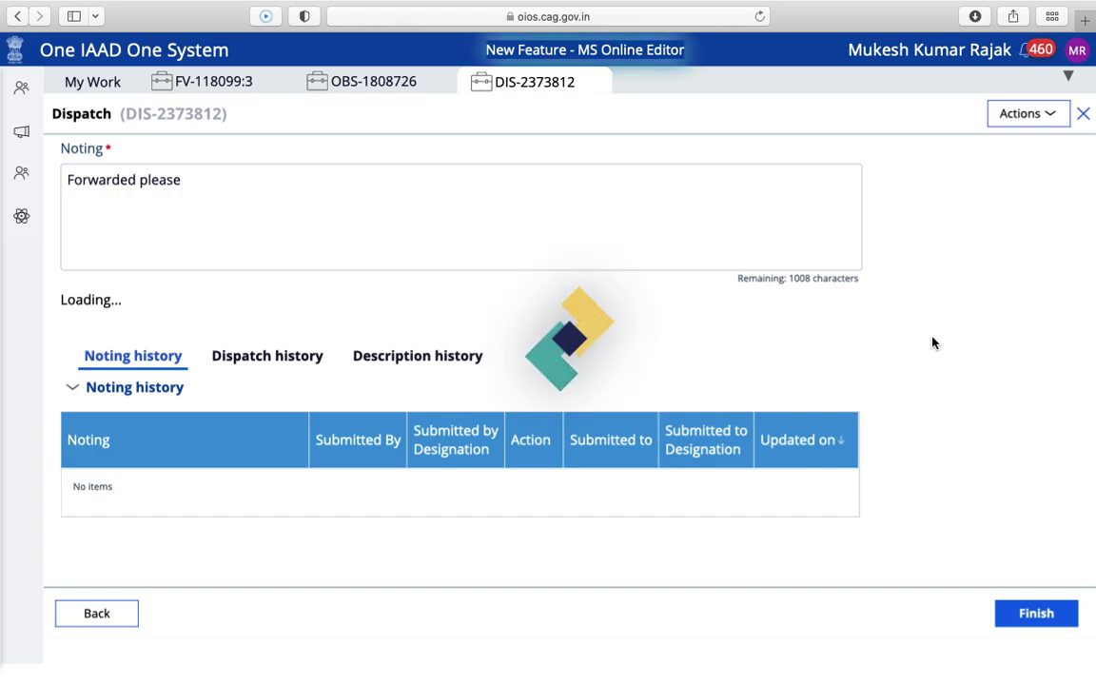
pyautogui.scroll(3, 932, 343)
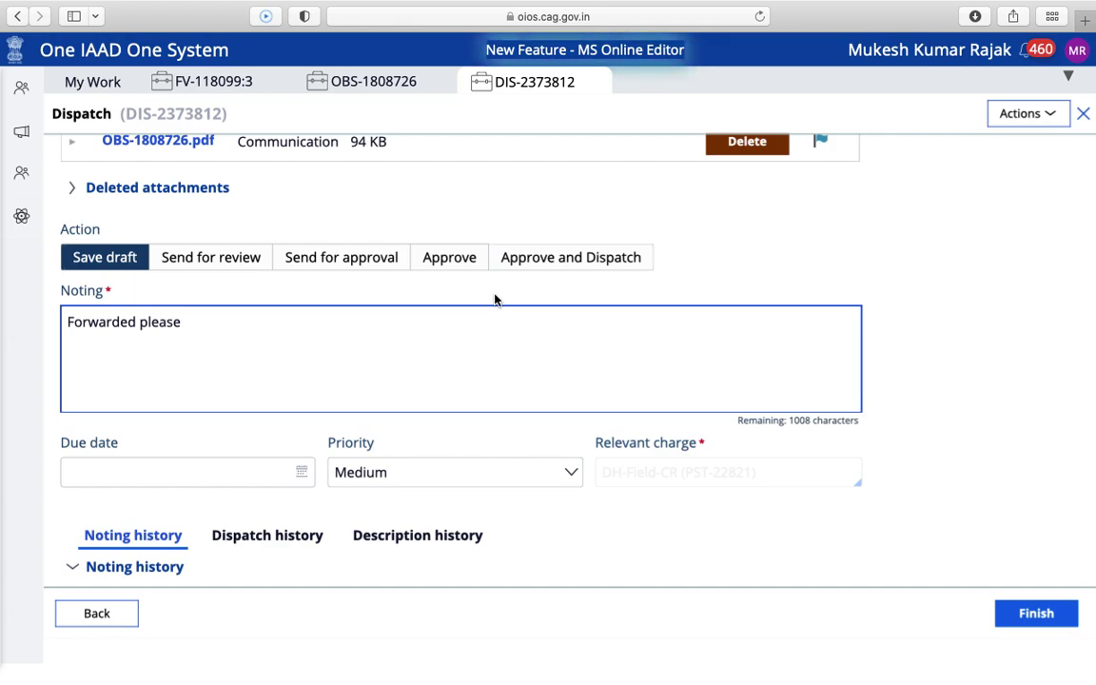
# Try Send for approval as the dispatch action, with the AAO-Field-CR officer as recipient
pyautogui.click(354, 258)
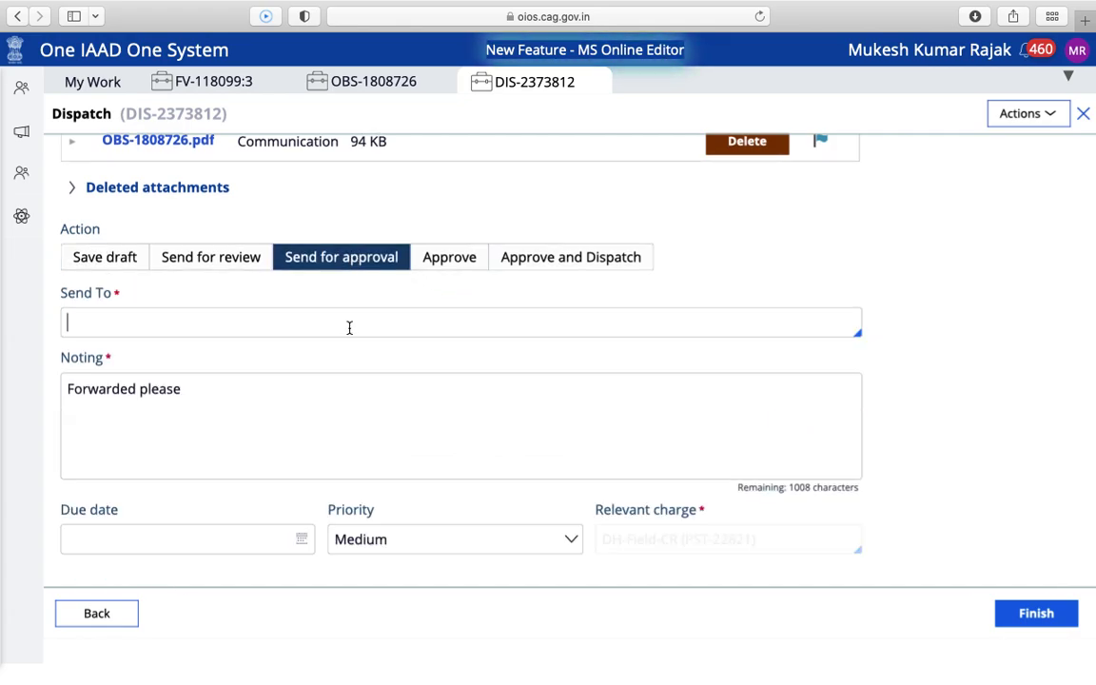
pyautogui.write('SHU')
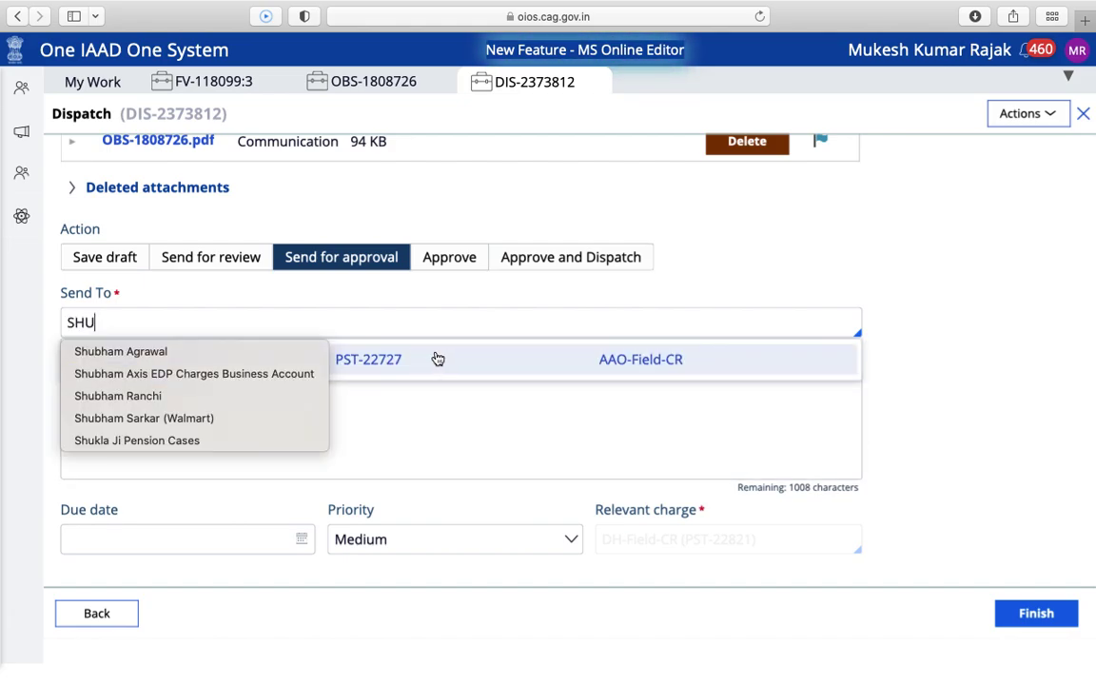
pyautogui.press('super+a')
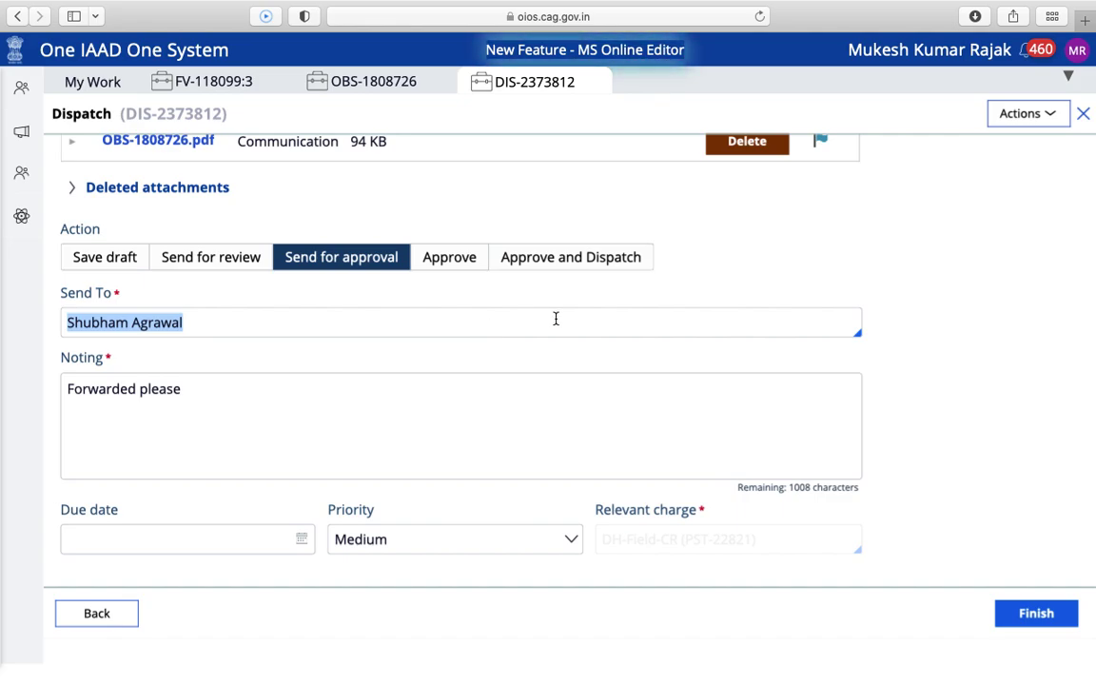
# Choose Approve and Dispatch as the action and finish the dispatch
pyautogui.click(569, 264)
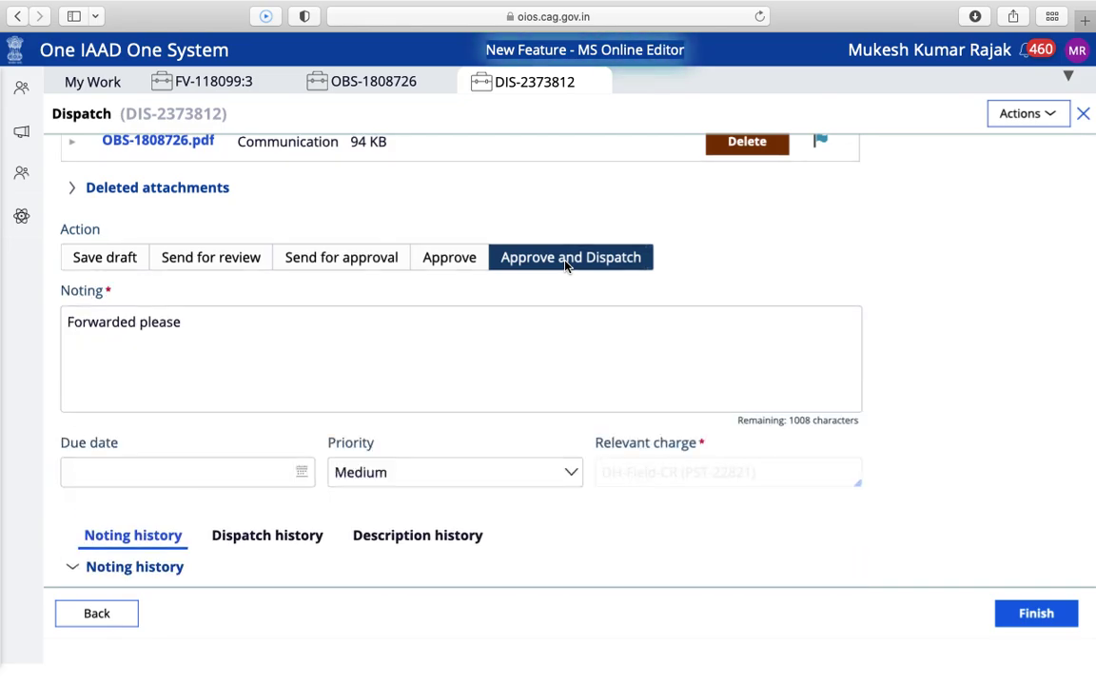
pyautogui.scroll(-4, 923, 448)
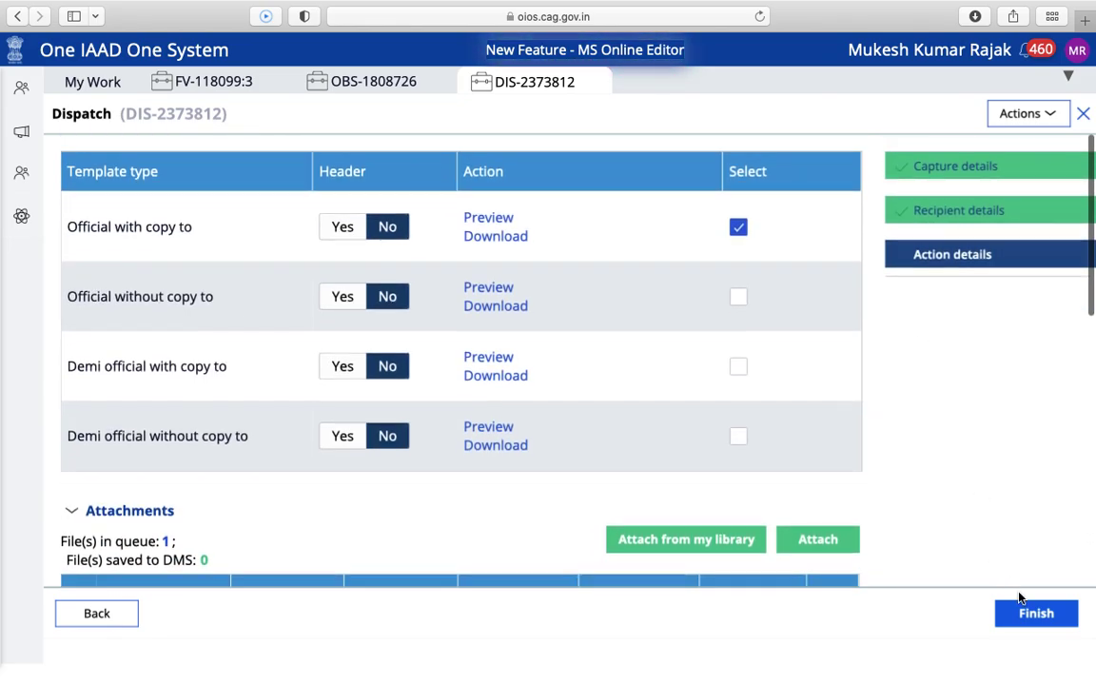
pyautogui.click(1039, 616)
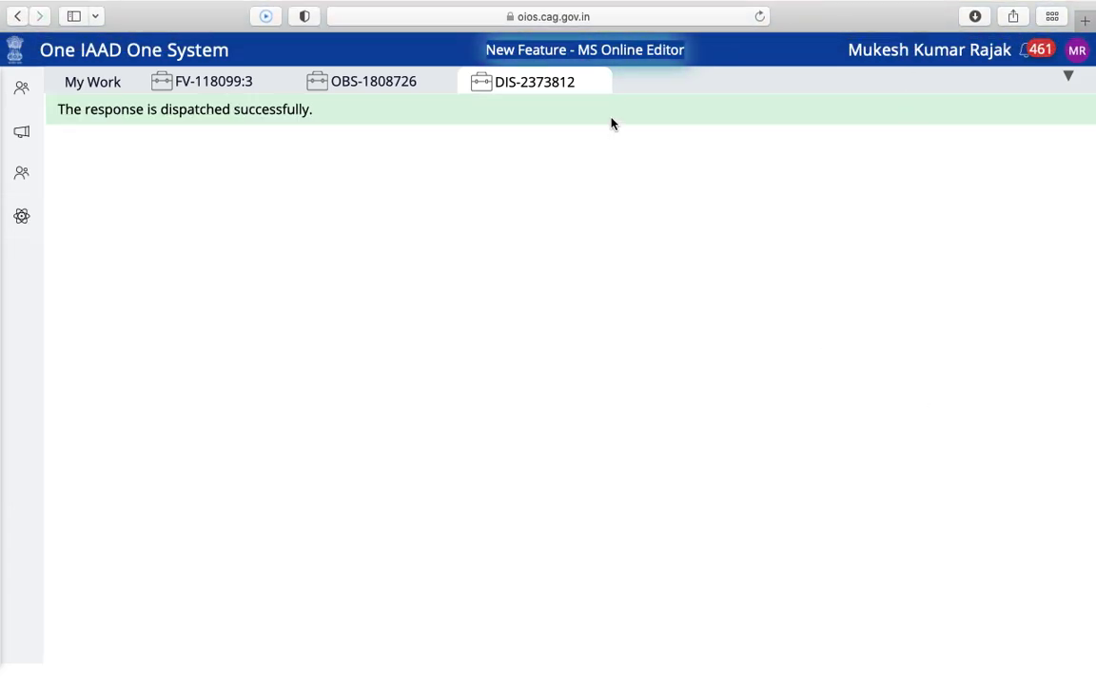
# Close the dispatch and audit observation, check the remaining work list, and return to field visit FV-118099:3
pyautogui.click(586, 85)
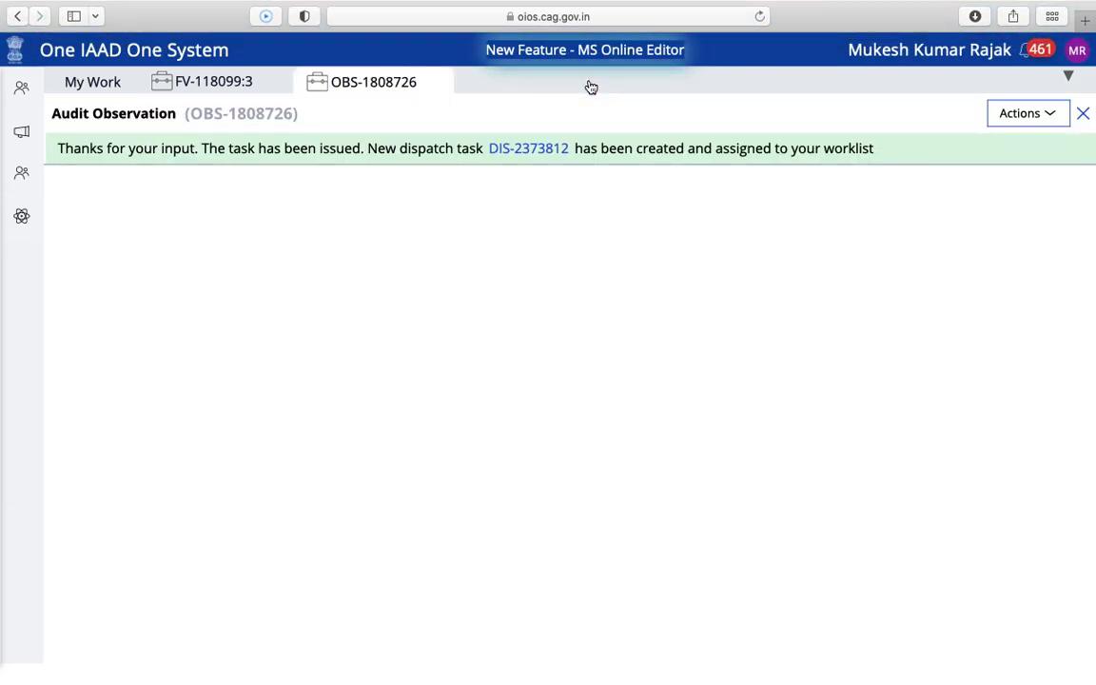
pyautogui.click(429, 82)
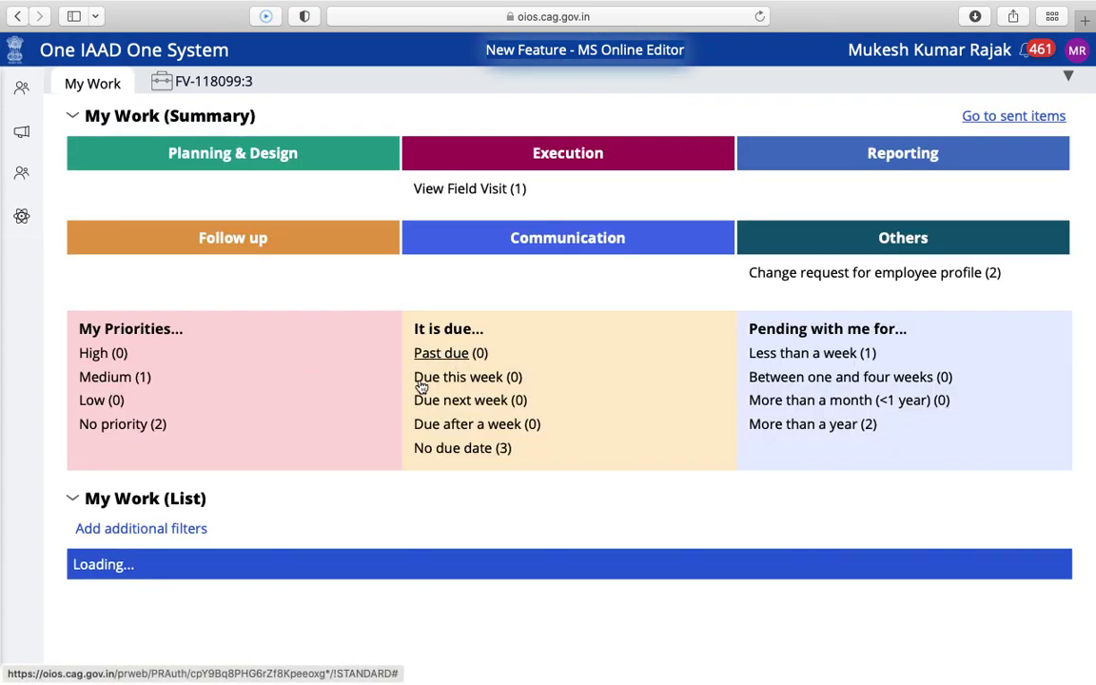
pyautogui.scroll(-3, 456, 385)
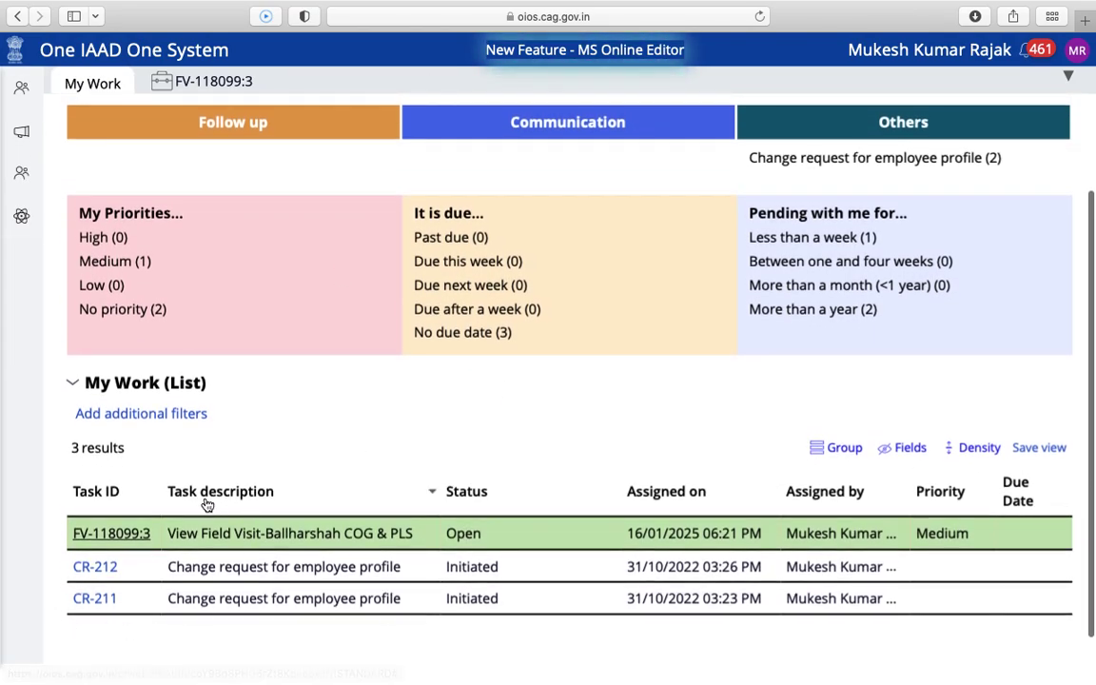
pyautogui.click(211, 84)
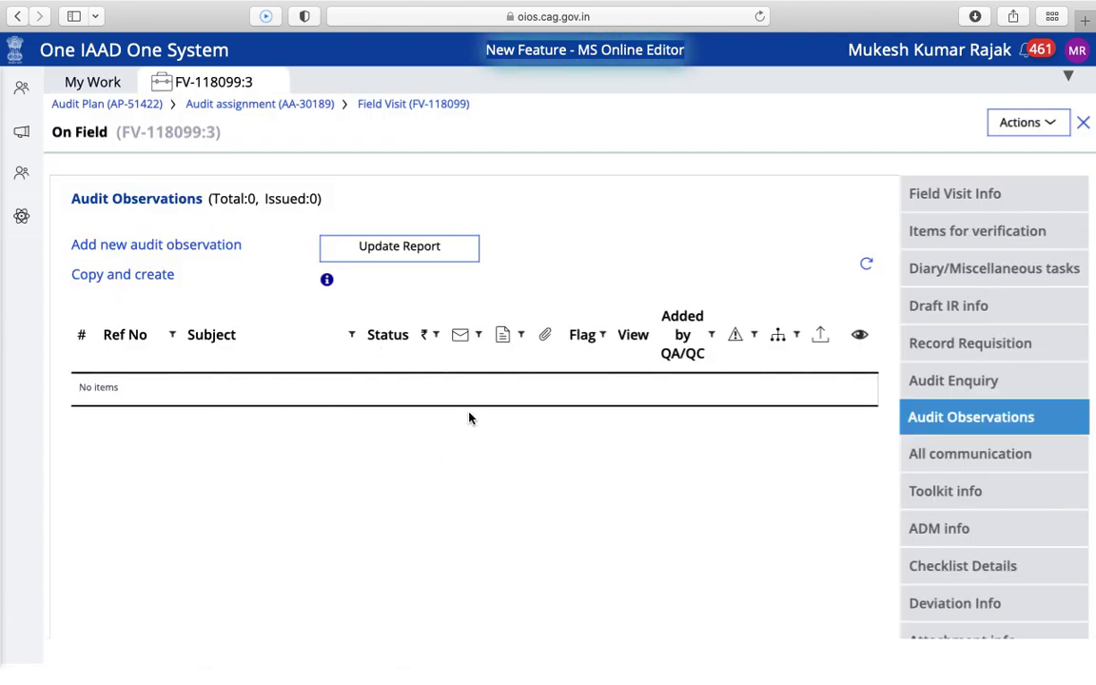